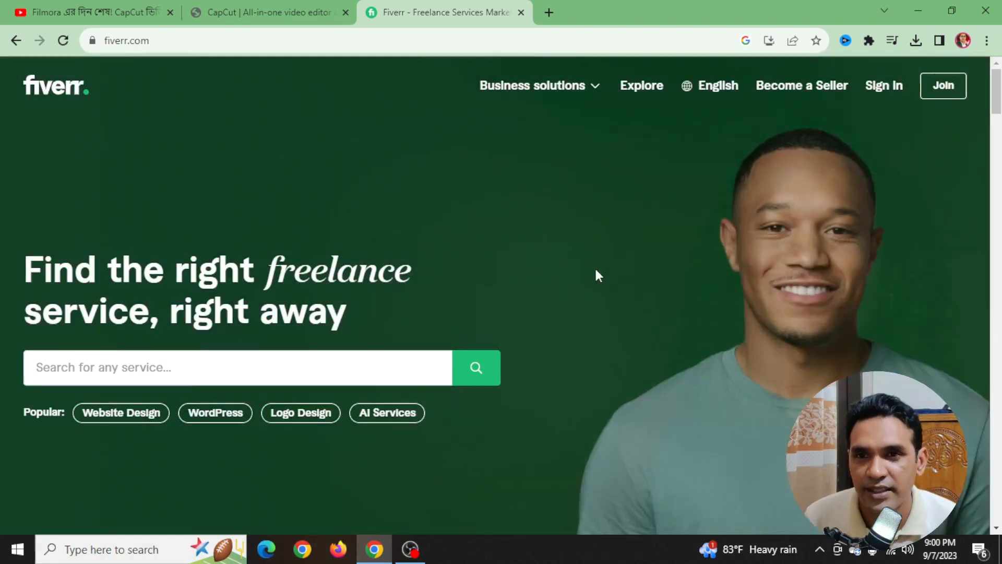
- Search the web for canva in a new browser tab and open the Canva website
click(549, 12)
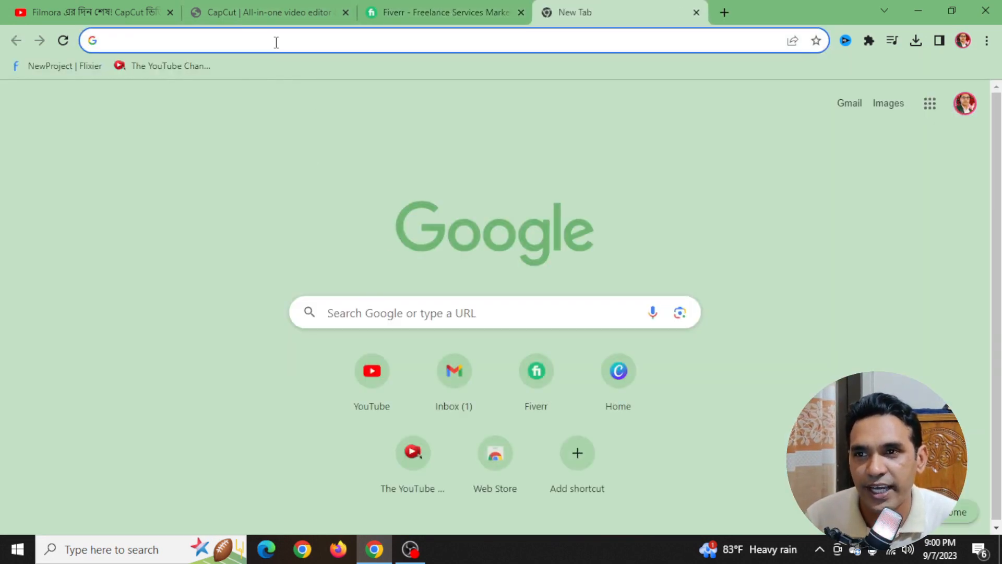
text(canva)
key(Return)
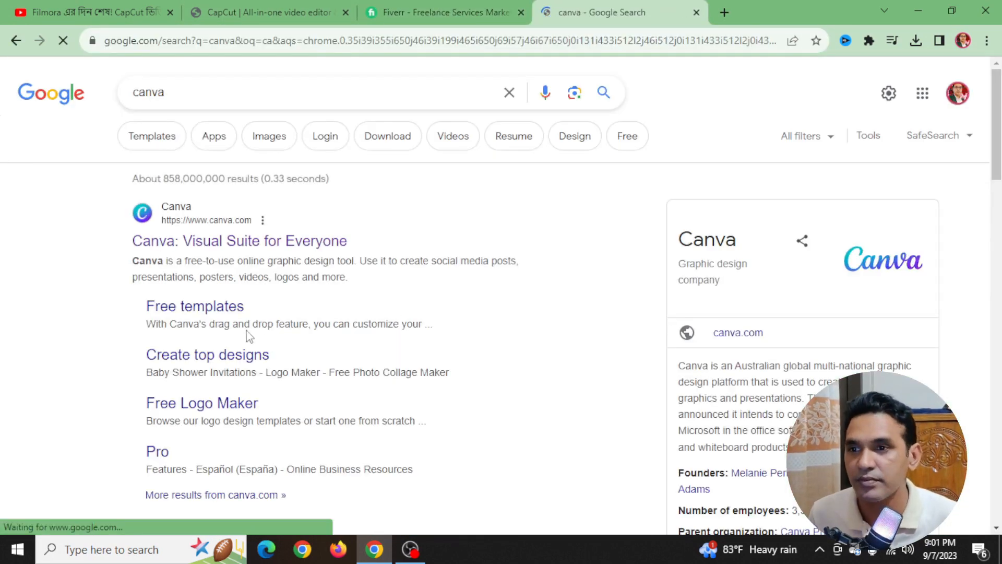
click(265, 240)
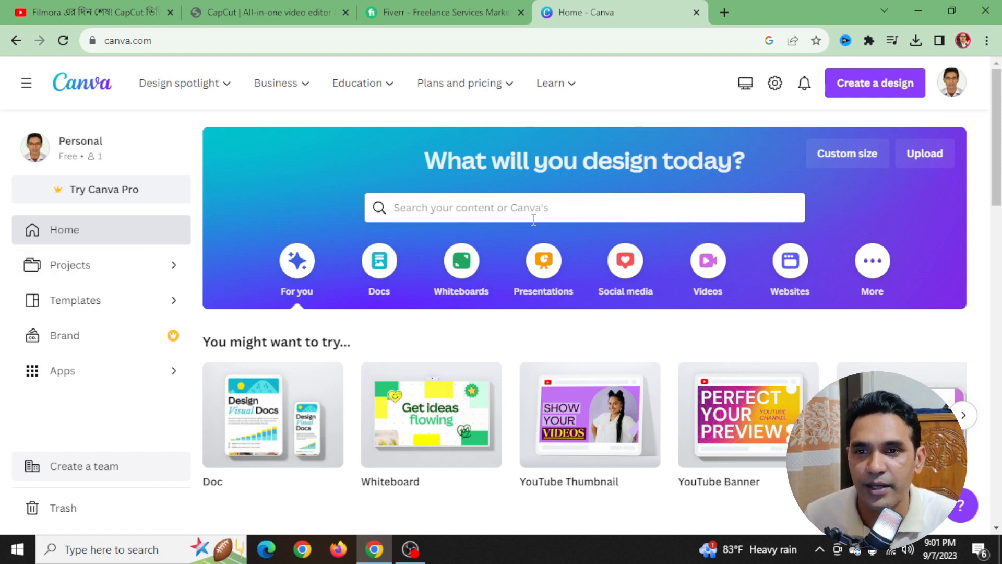
- Search Canva's templates for "thumbnail for fiverr gig"
click(472, 211)
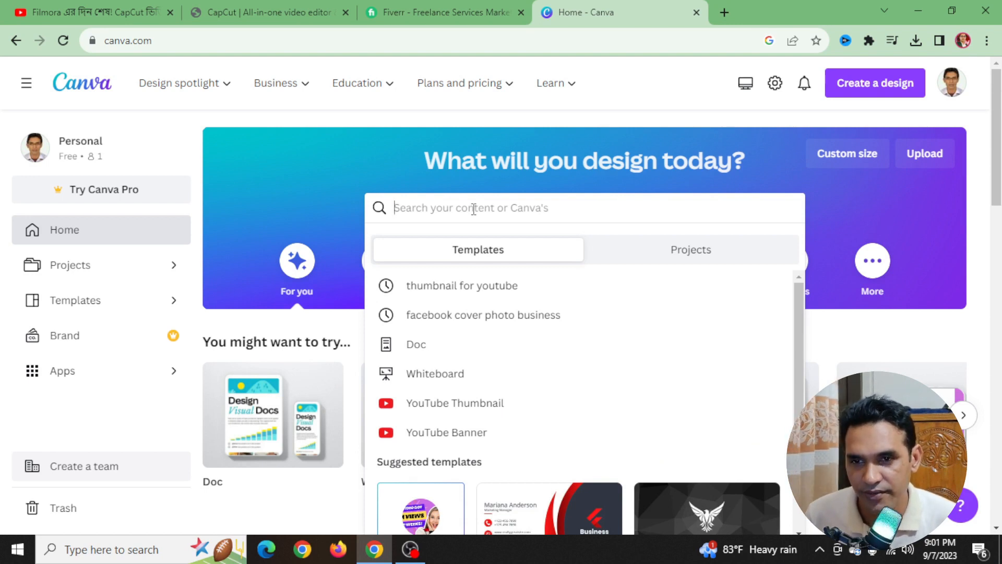
text(th)
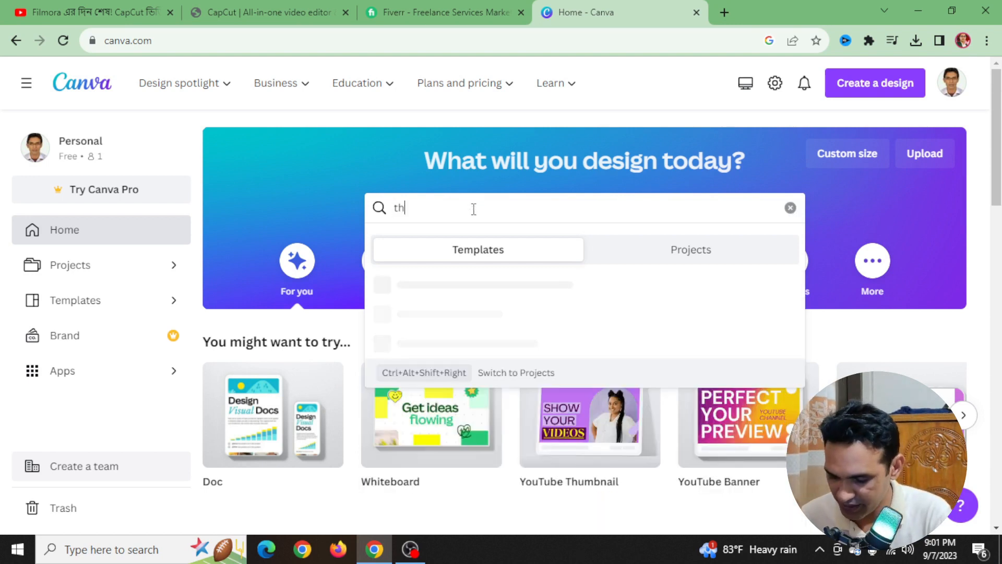
text(umbnau)
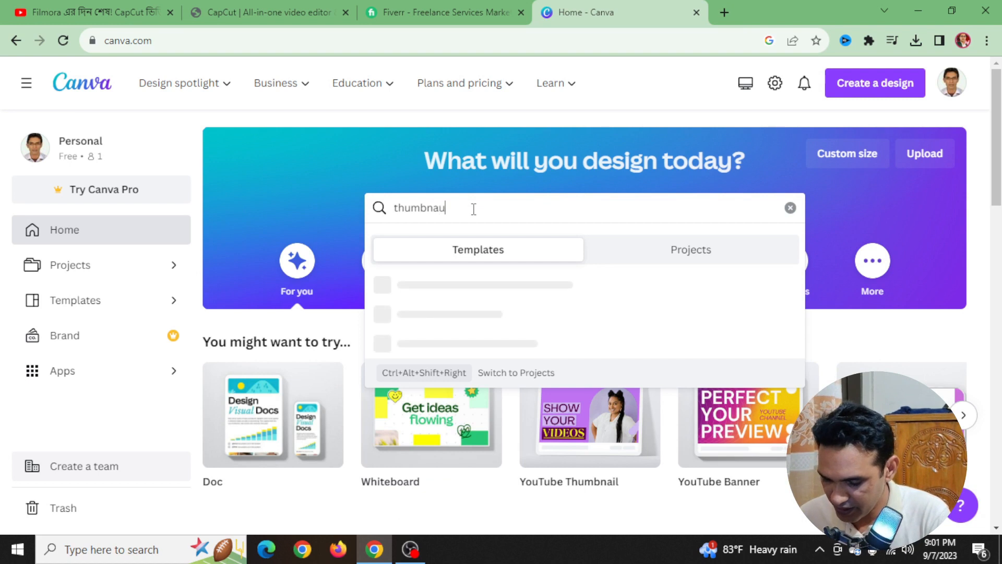
key(BackSpace)
text(il )
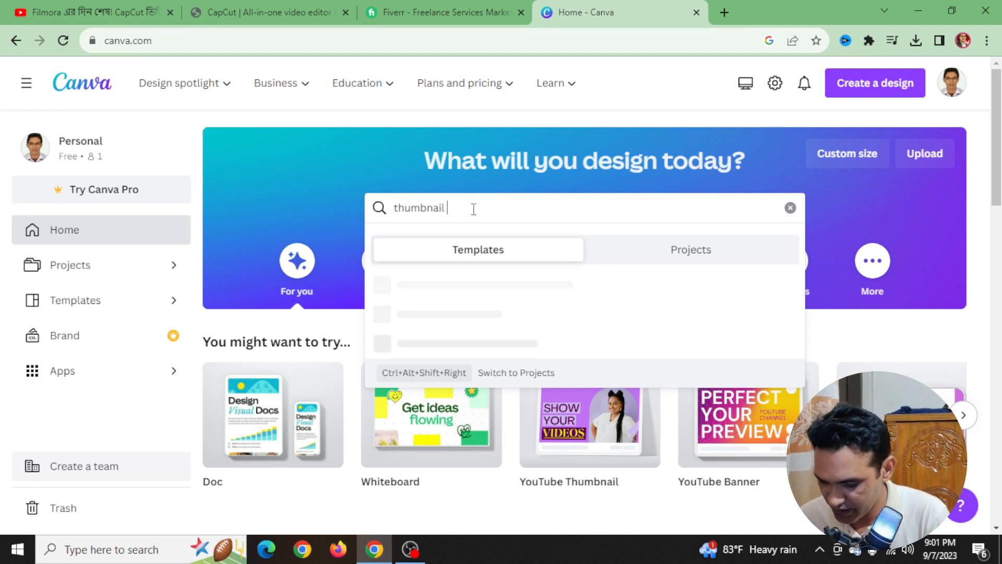
text(for fi)
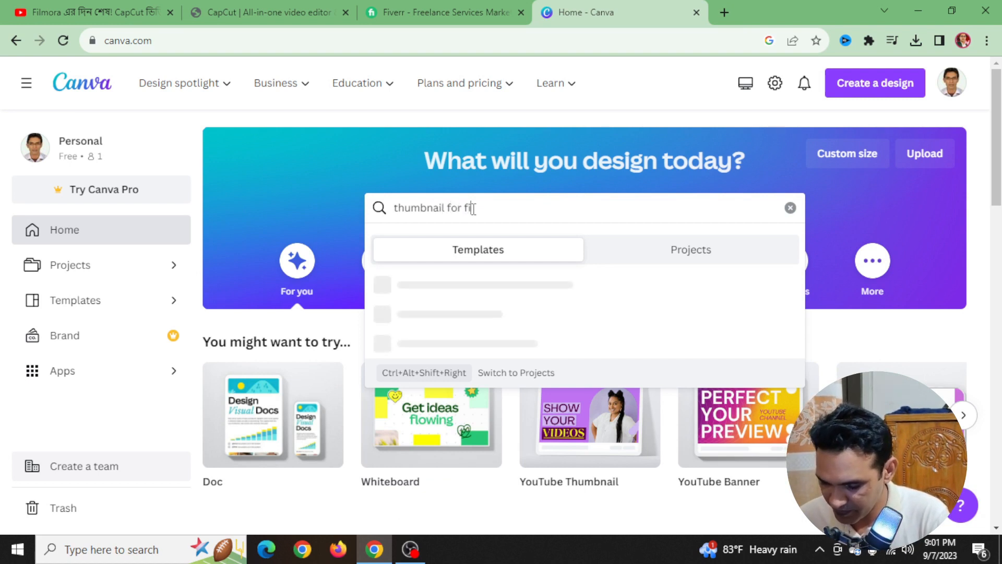
text(verr)
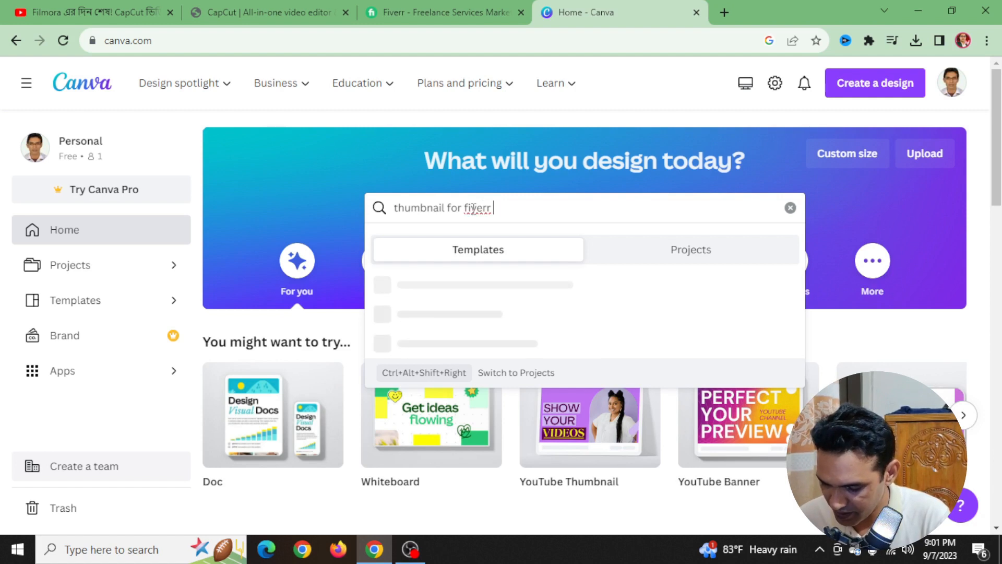
text( gig)
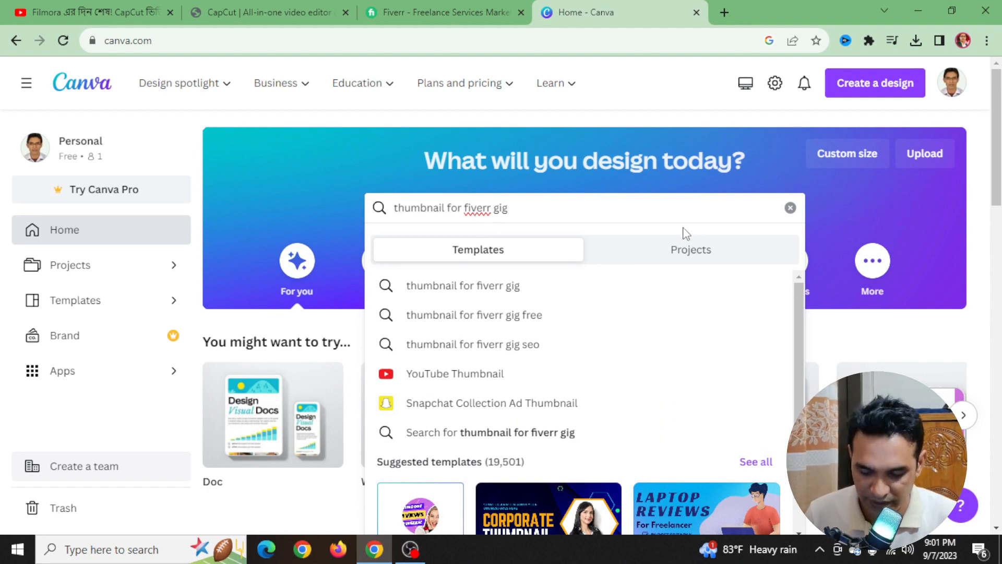
key(Return)
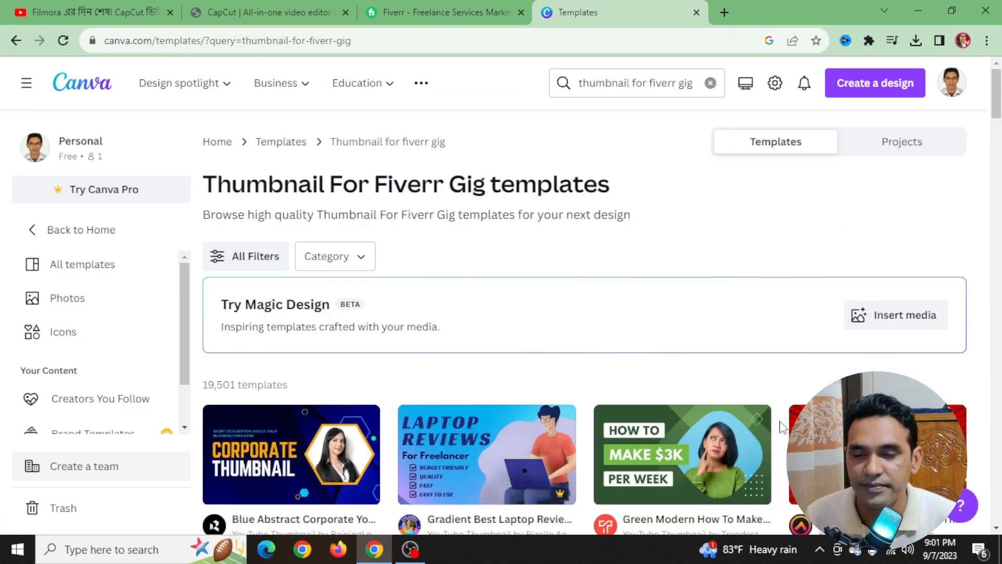
- Browse the thumbnail templates and open the Blue & Yellow Modern Business Ideas Youtube Thumbnail for customizing
scroll(730, 422, down, 8)
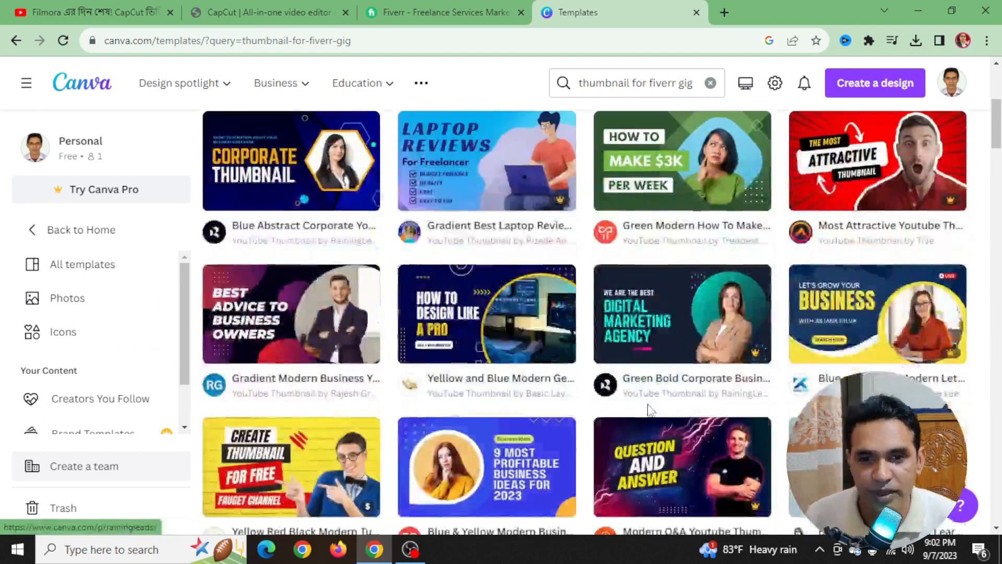
scroll(648, 413, down, 5)
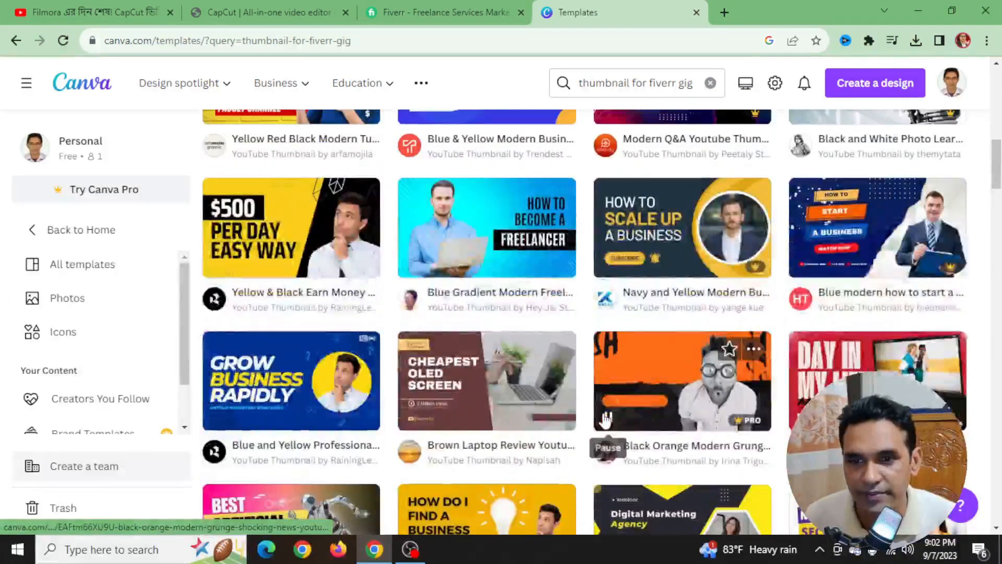
scroll(616, 416, up, 5)
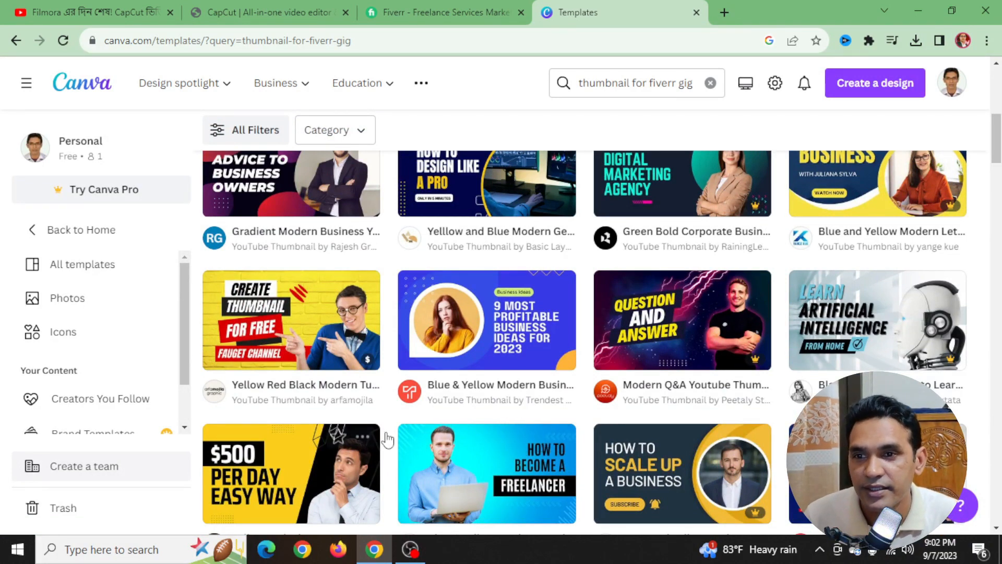
scroll(586, 427, up, 1)
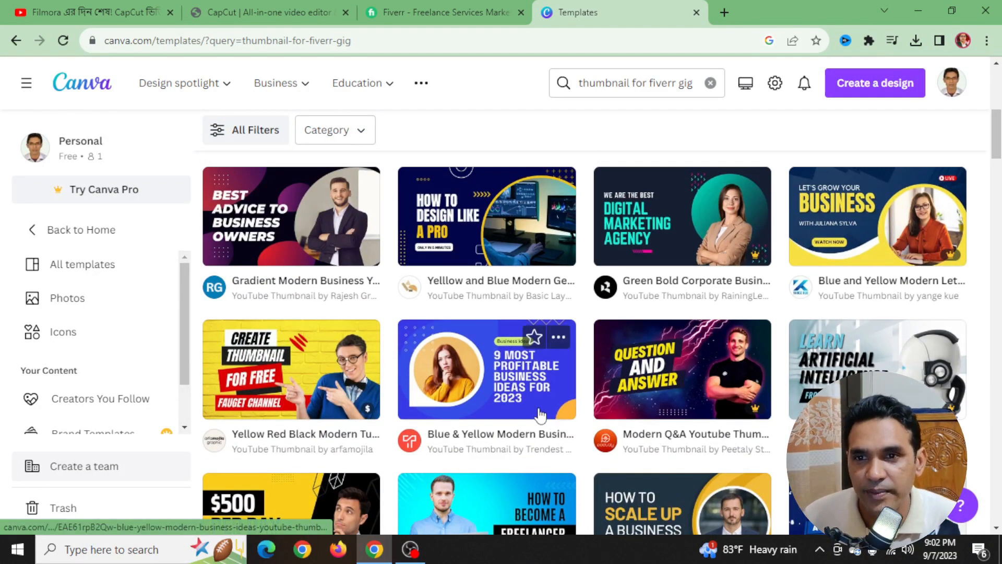
scroll(530, 443, down, 4)
scroll(531, 447, down, 7)
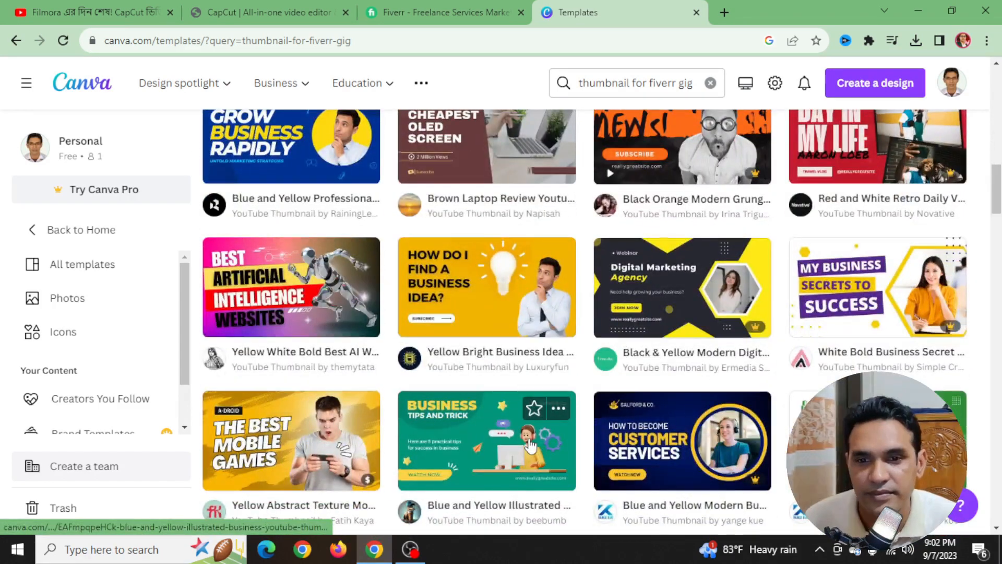
scroll(529, 446, down, 2)
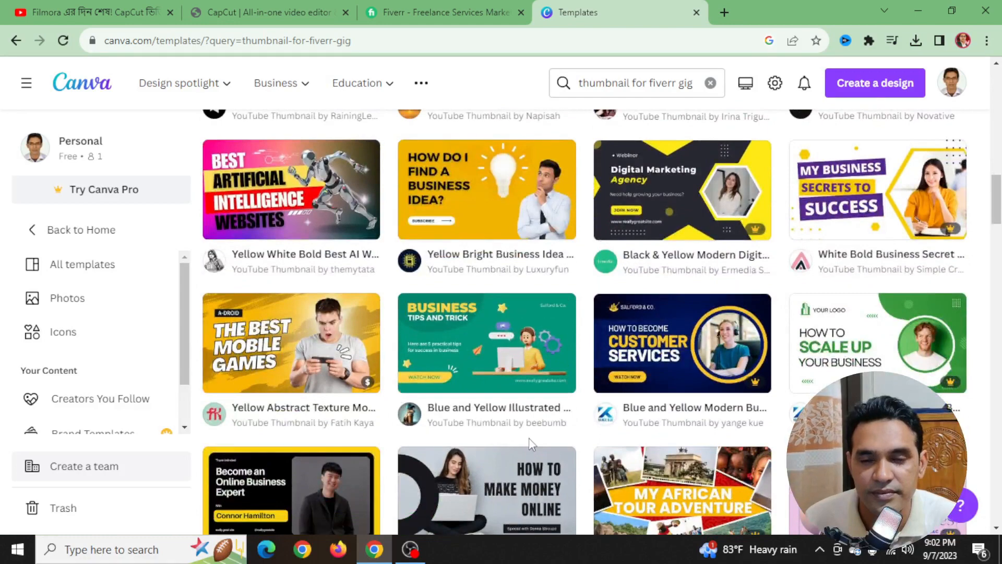
scroll(528, 438, up, 9)
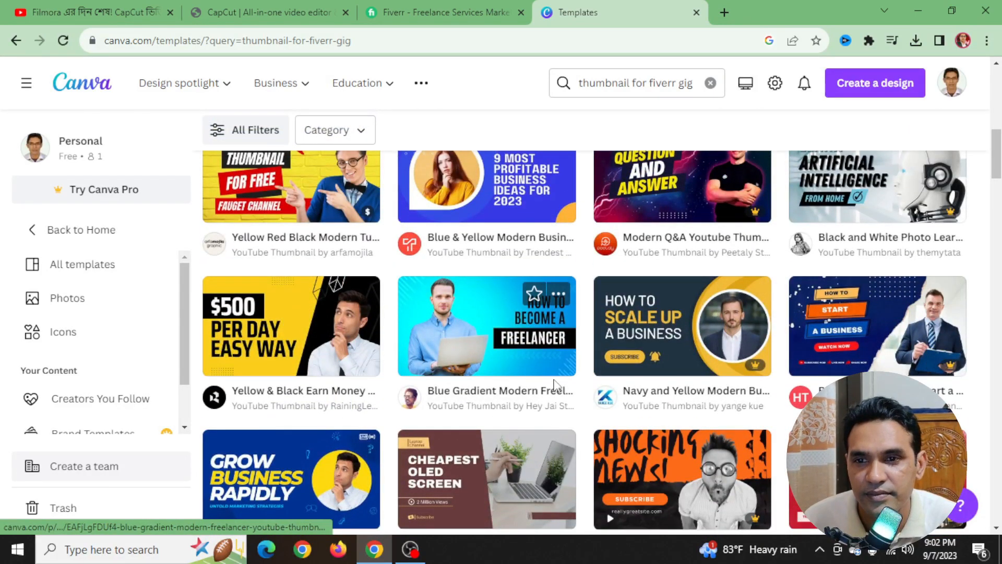
scroll(543, 399, up, 4)
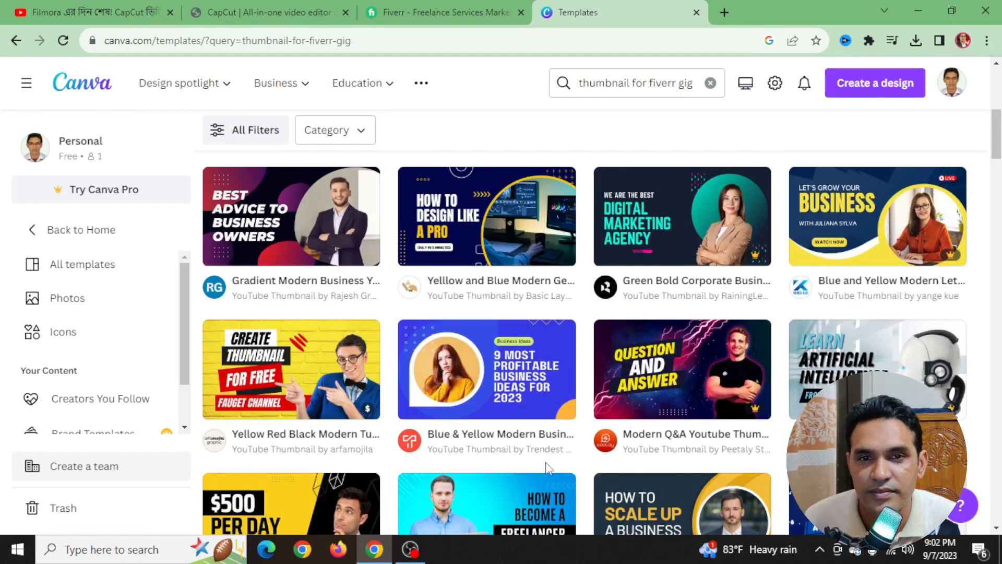
click(474, 391)
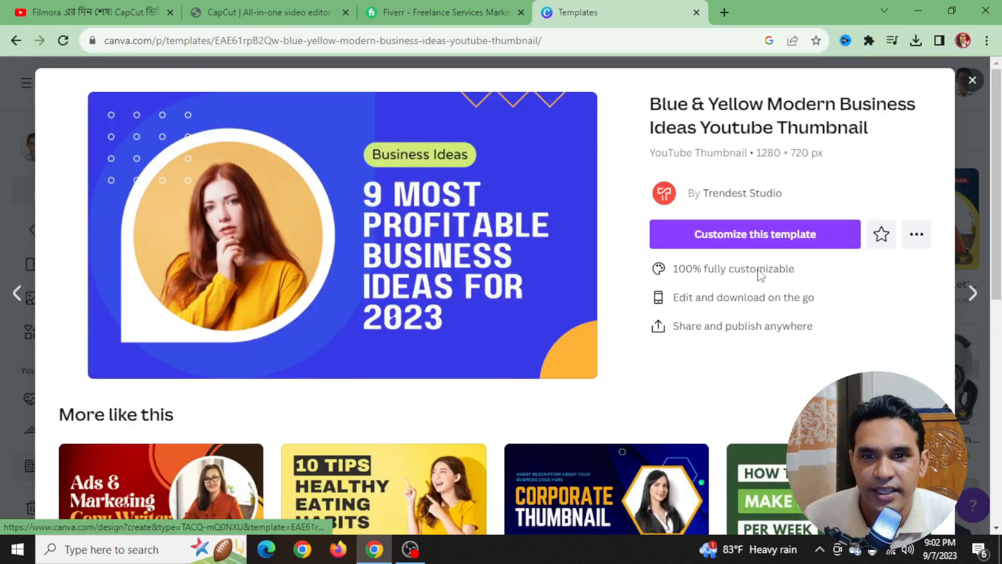
click(771, 240)
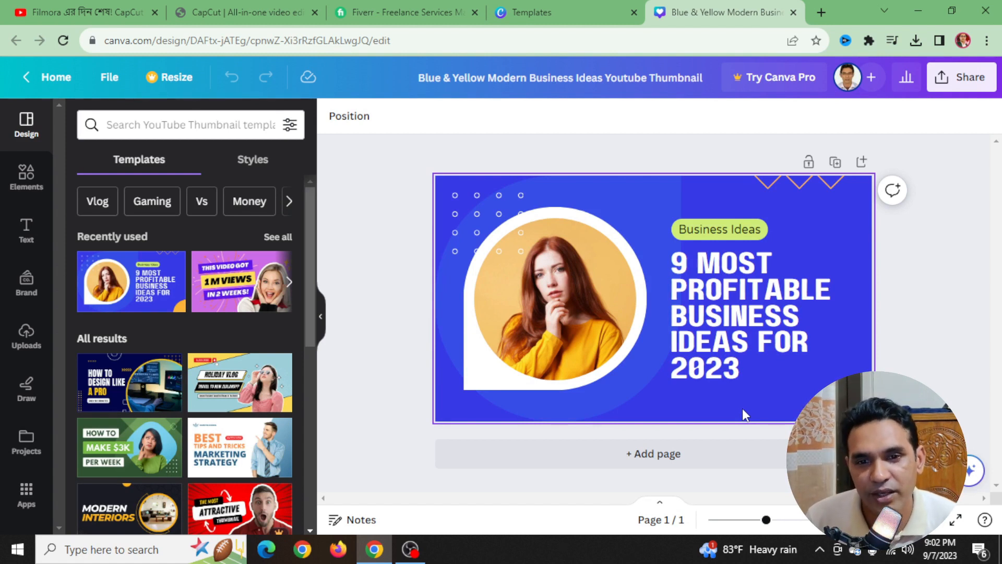
- Change the thumbnail's background color to black (#000000)
click(742, 408)
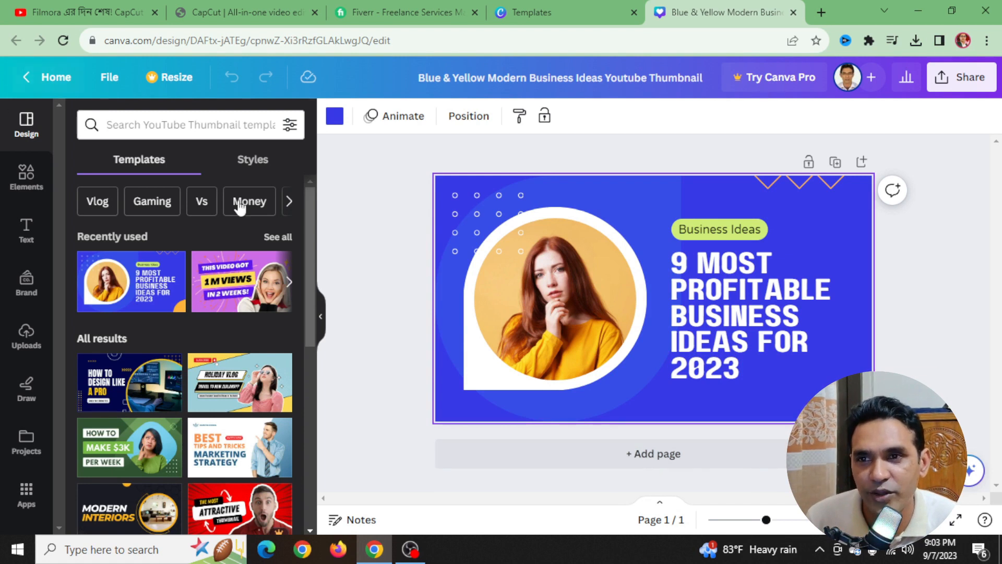
click(335, 120)
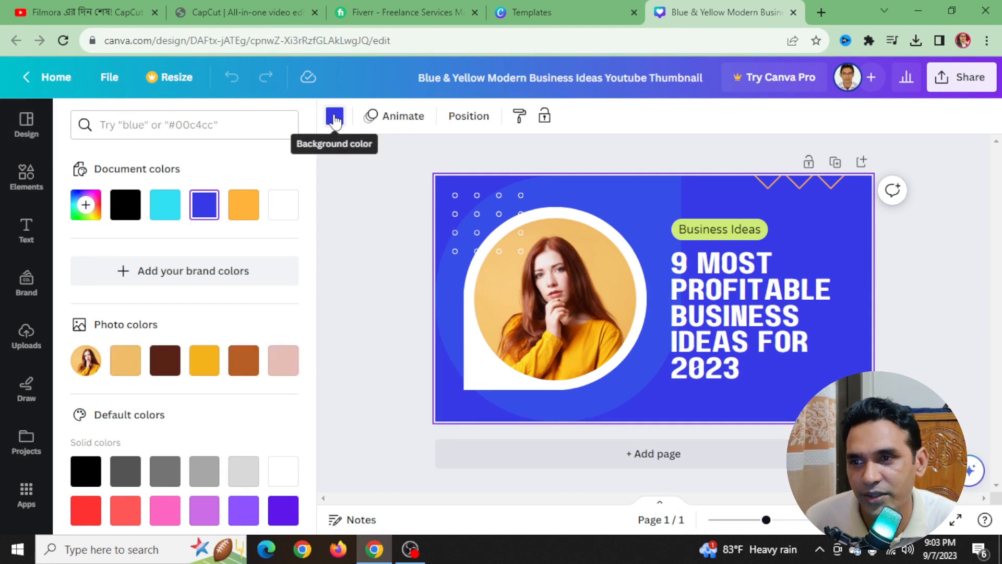
click(122, 207)
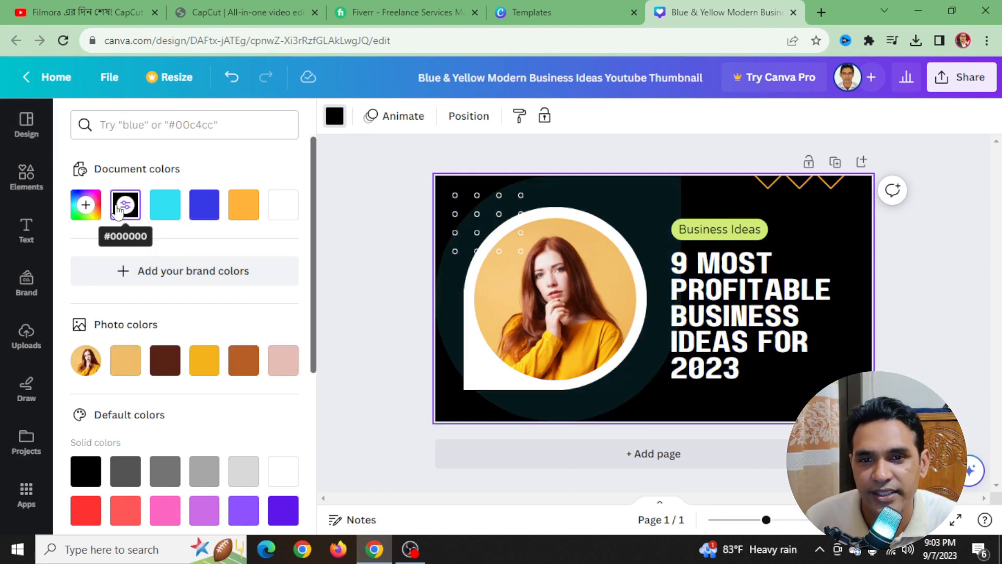
click(371, 260)
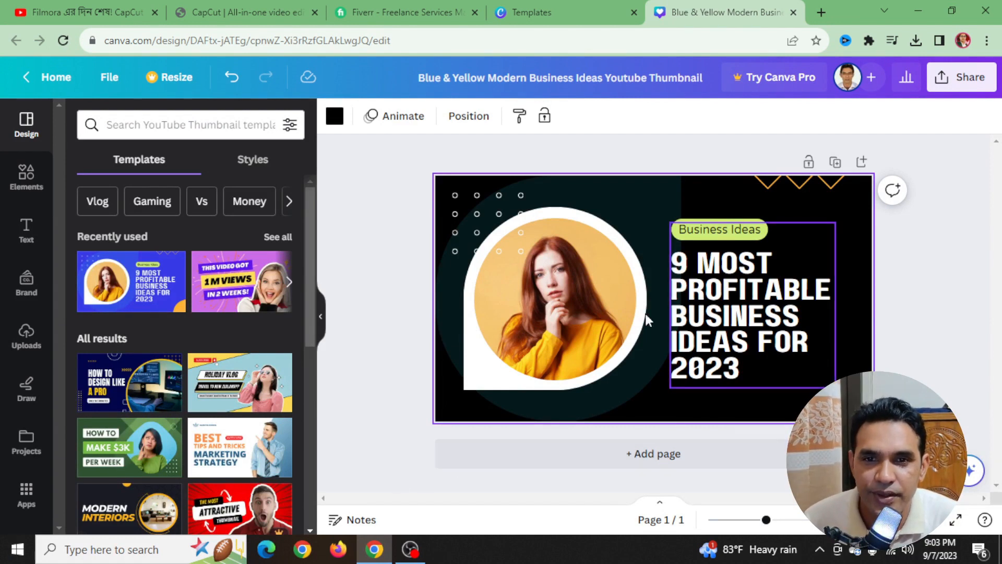
- Recolor the dotted circle pattern above the woman's photo to red
click(467, 220)
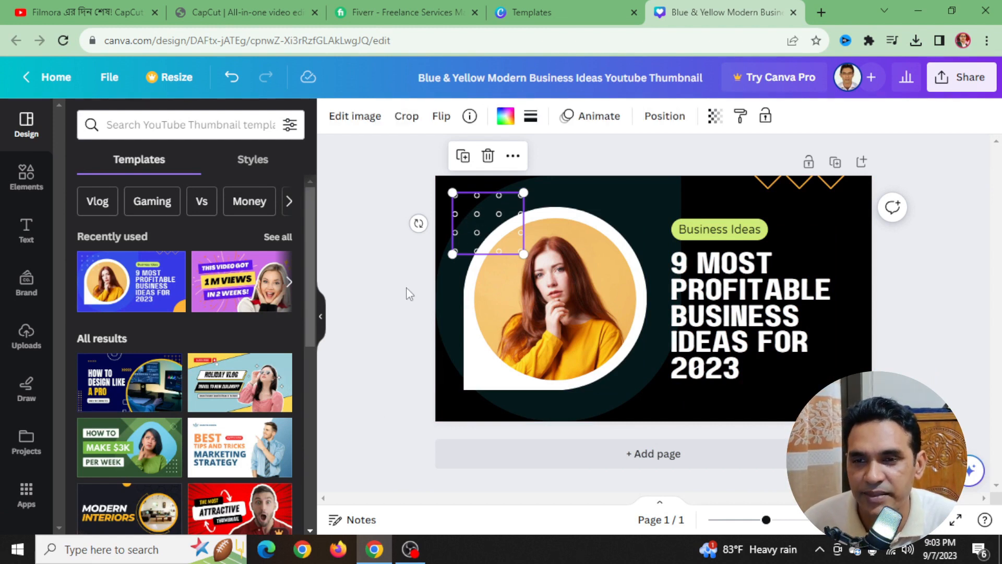
click(506, 117)
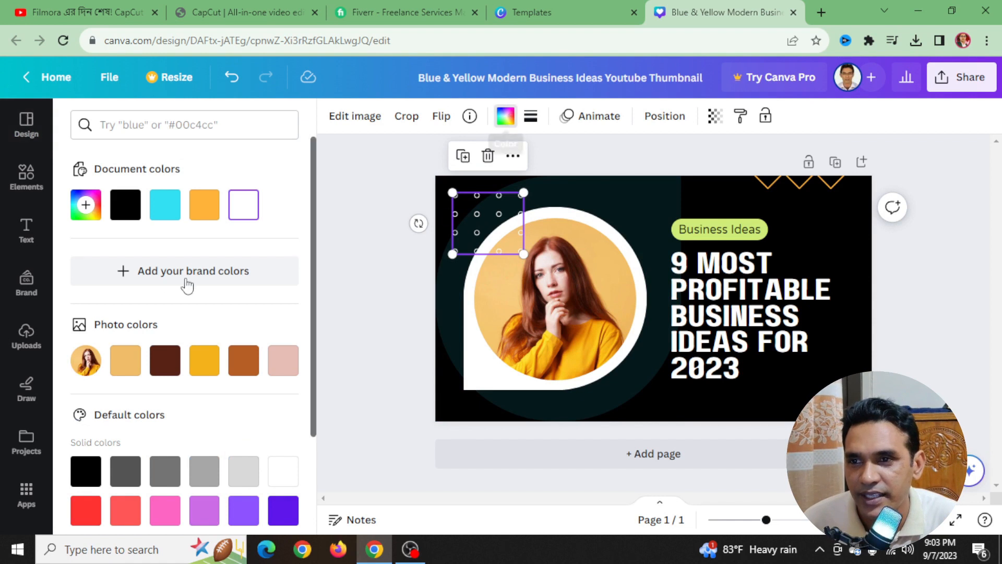
click(88, 510)
click(375, 346)
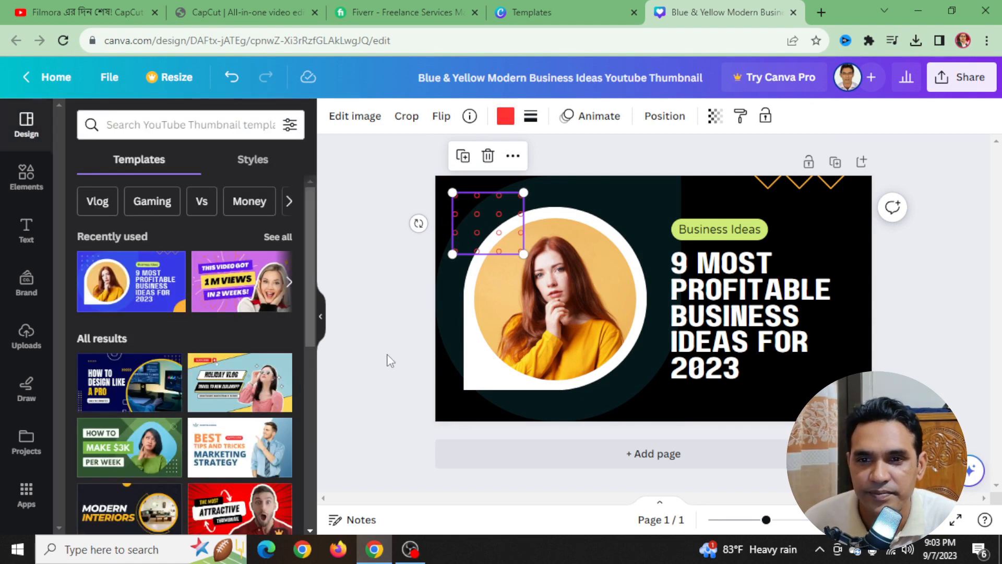
- Recolor the teardrop-shaped frame around the woman's photo to the red document color
click(498, 381)
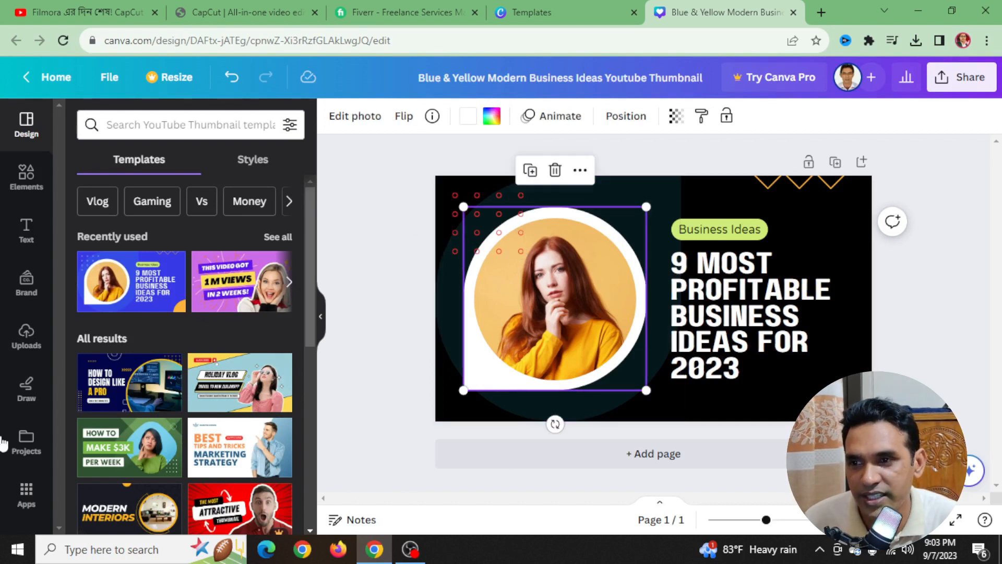
click(468, 116)
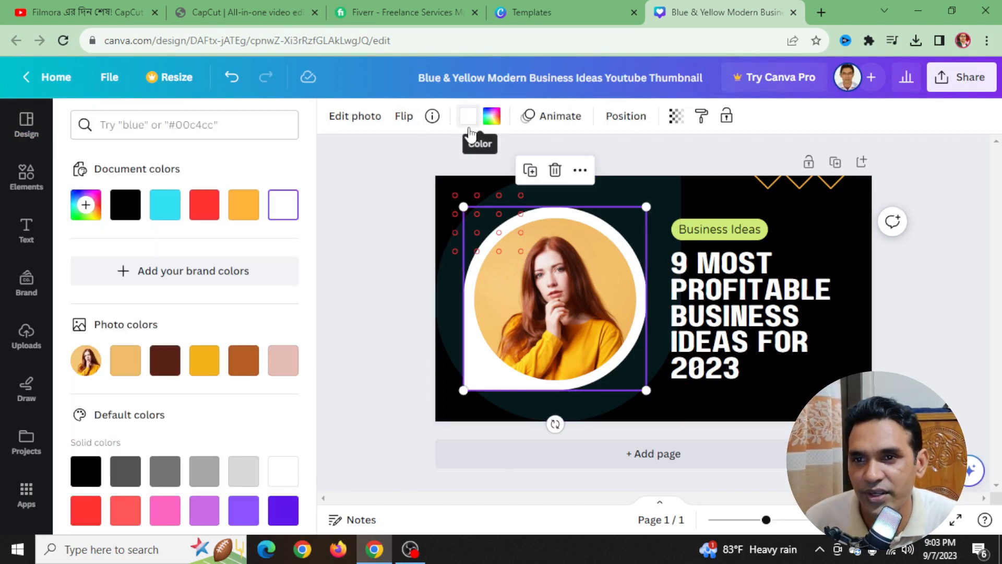
click(218, 216)
click(356, 251)
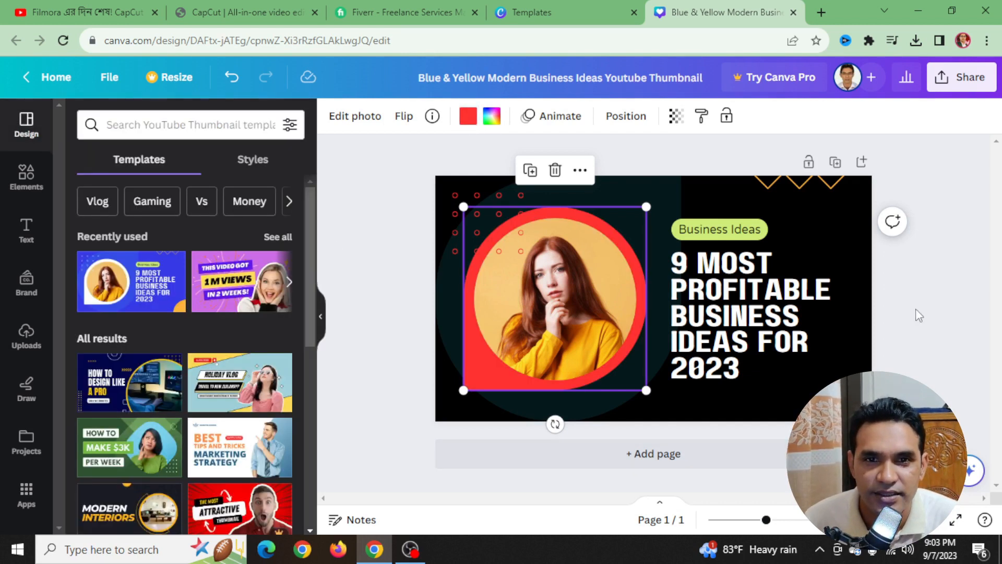
- Recolor the zigzag line at the design's upper edge to the red document color and deselect it
click(830, 188)
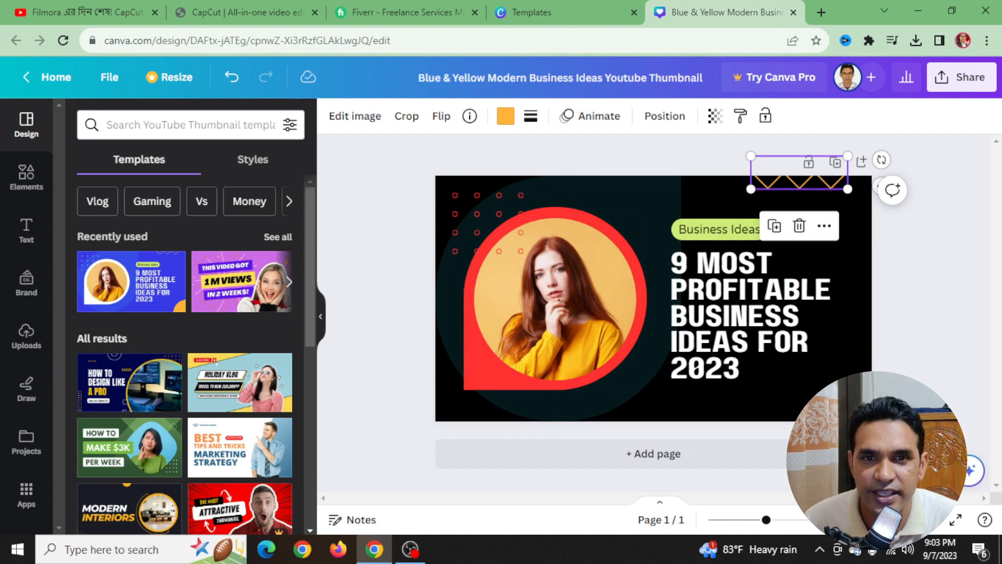
click(505, 116)
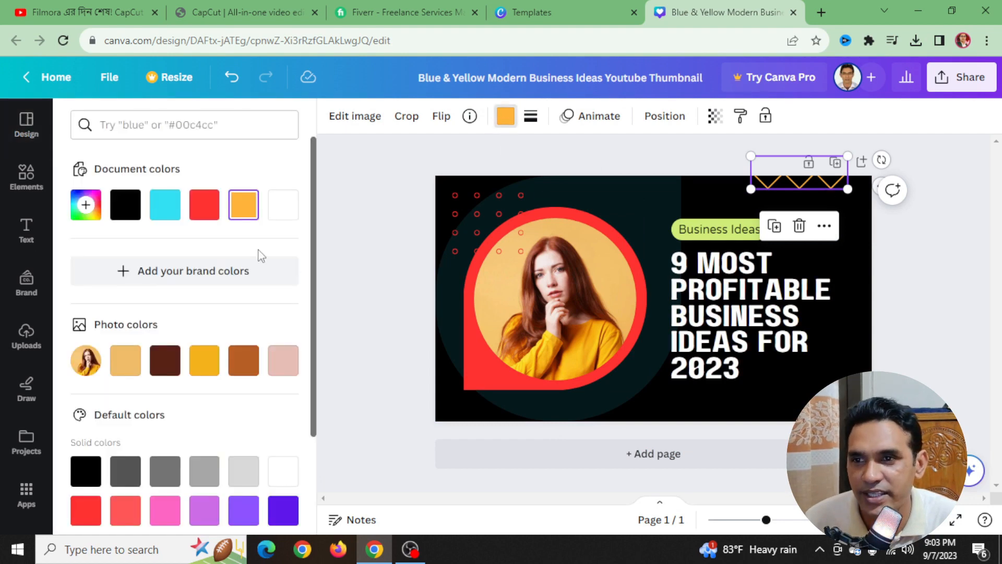
click(204, 204)
key(Escape)
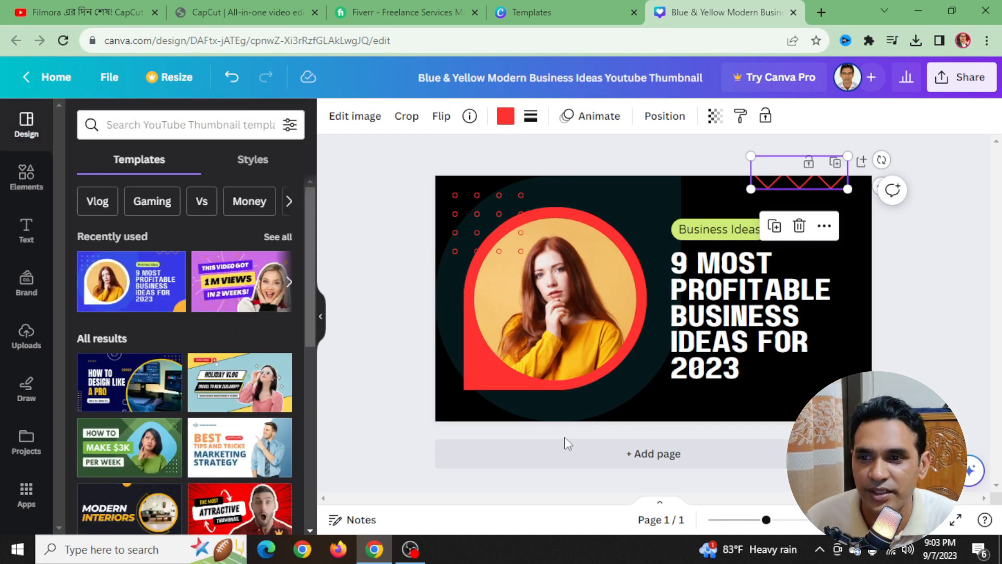
click(372, 286)
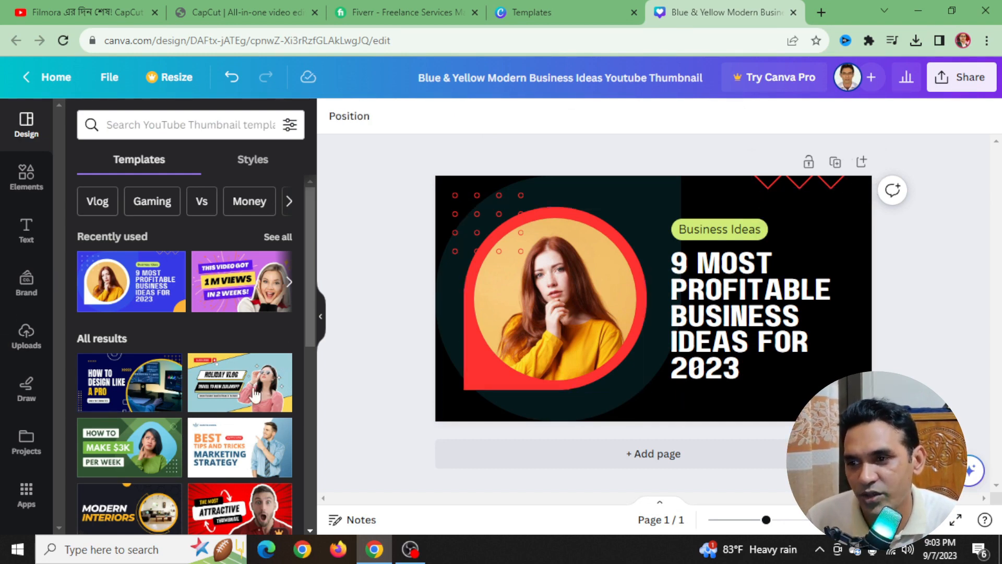
- Replace the woman's photo in the teardrop frame with the uploaded portrait of the man in a suit before the desk
click(26, 337)
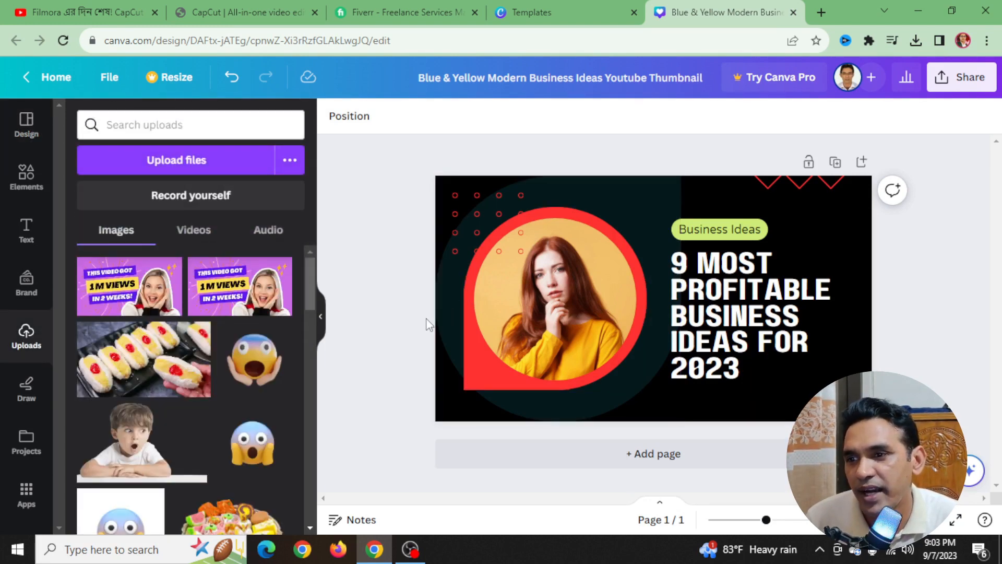
drag(312, 285, 311, 417)
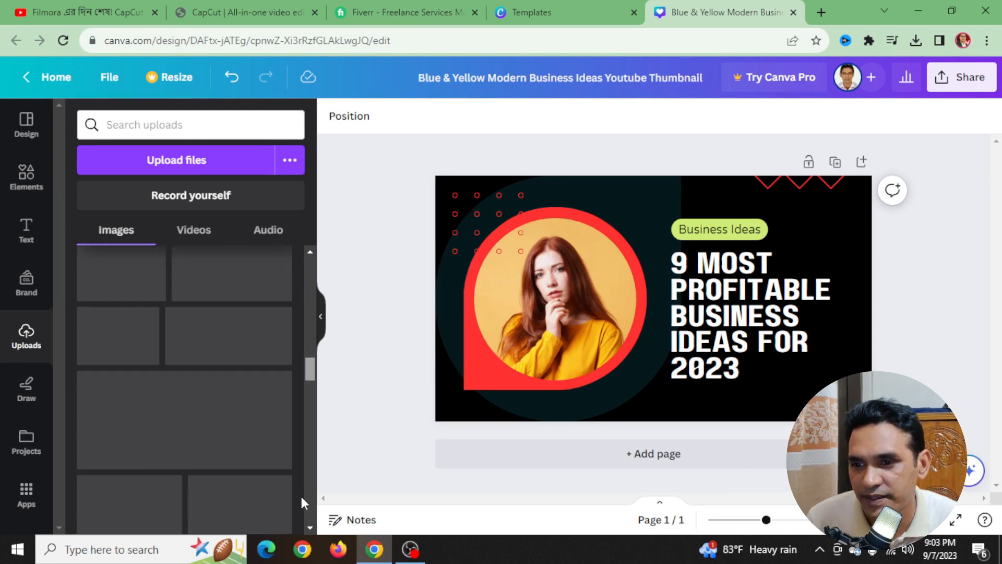
drag(312, 372, 307, 466)
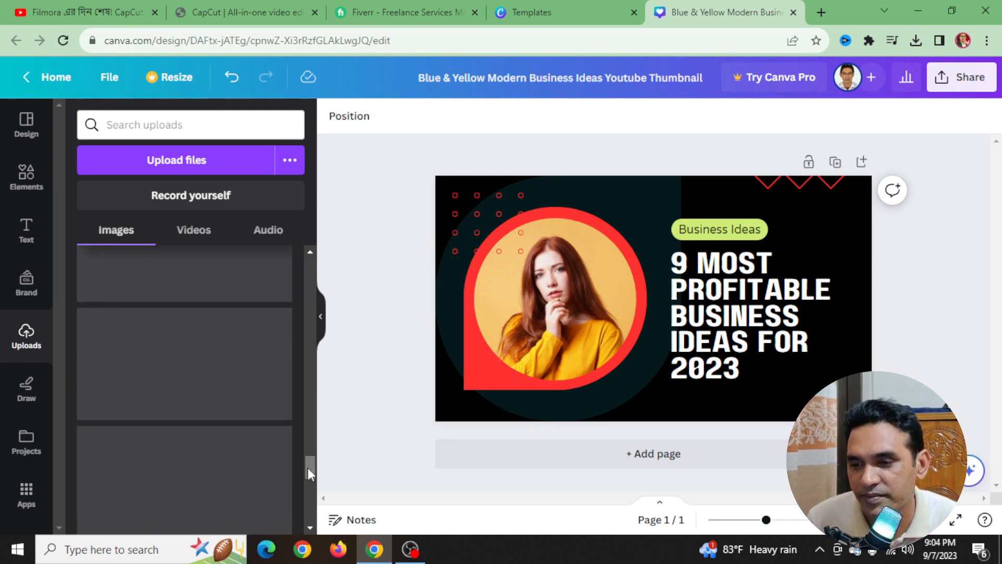
scroll(289, 437, down, 3)
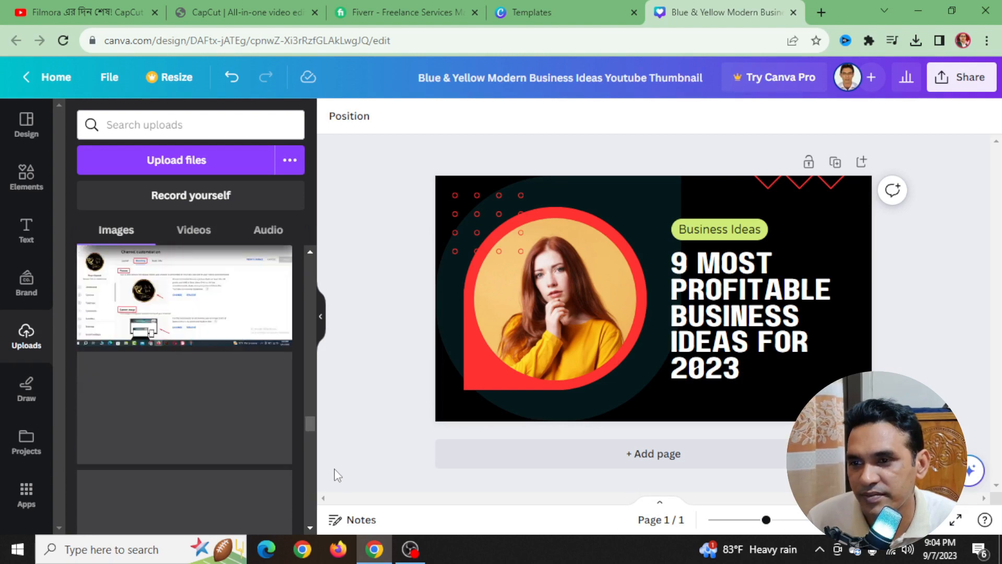
drag(313, 443, 307, 499)
scroll(255, 434, down, 5)
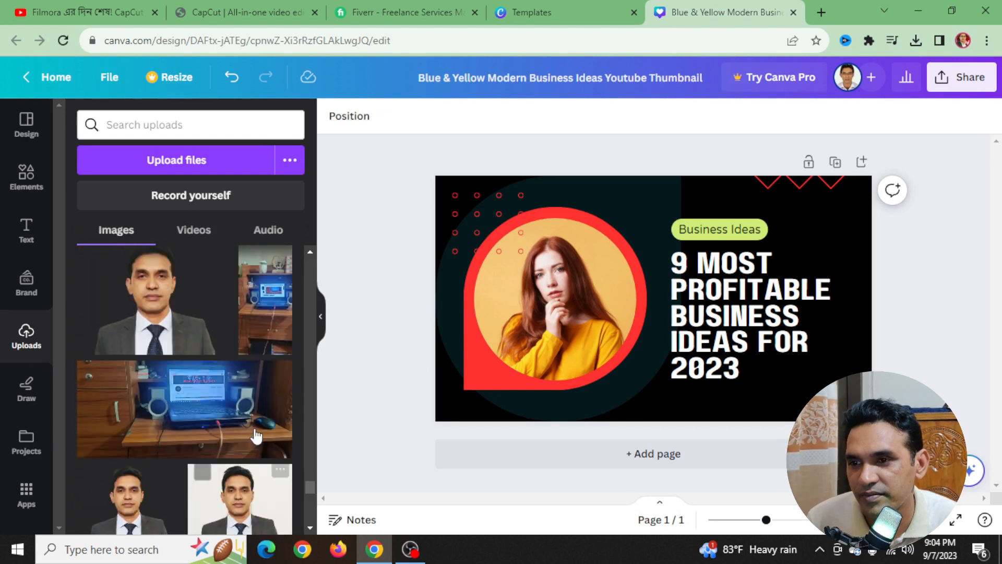
scroll(256, 435, down, 6)
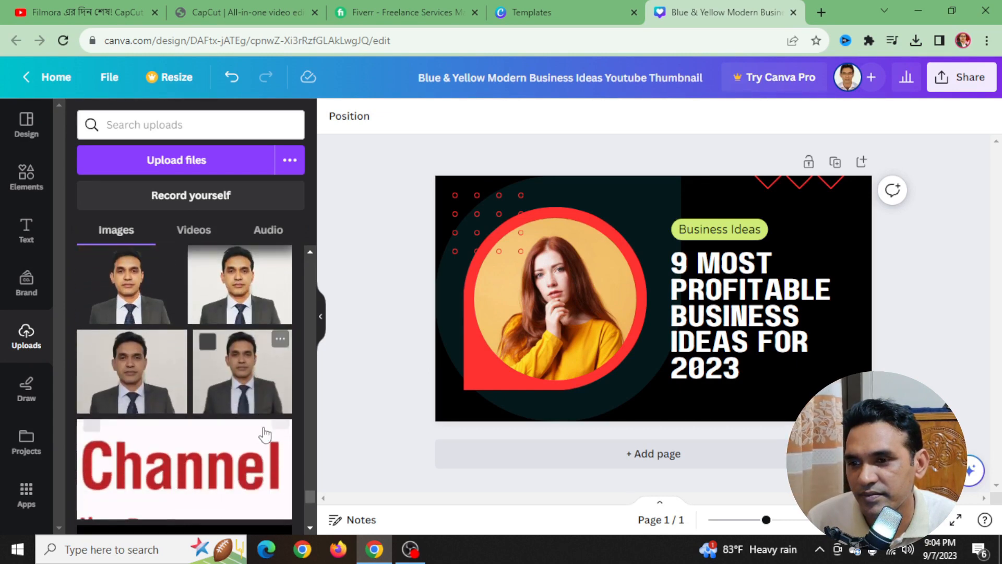
scroll(236, 415, down, 3)
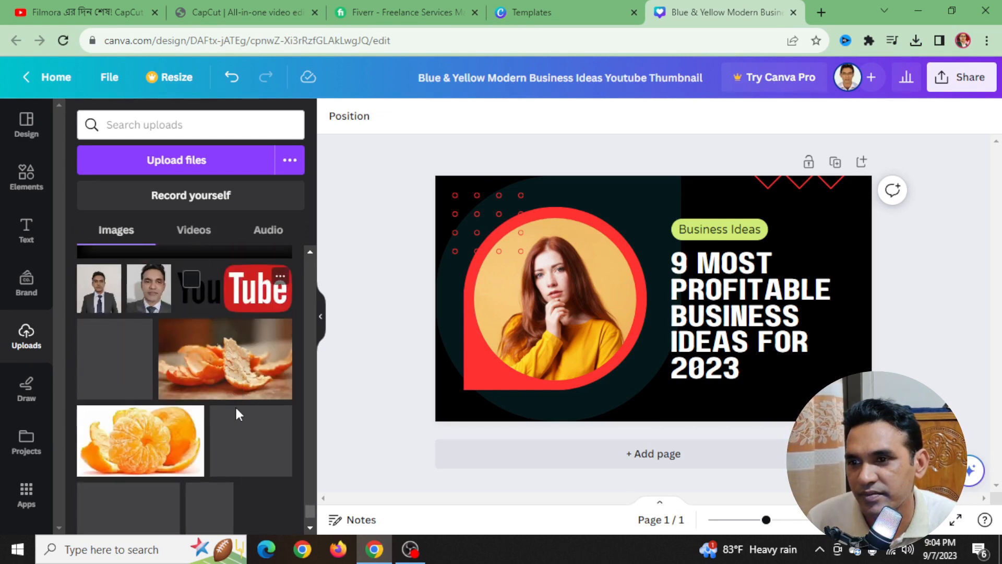
scroll(236, 412, up, 10)
scroll(240, 414, up, 5)
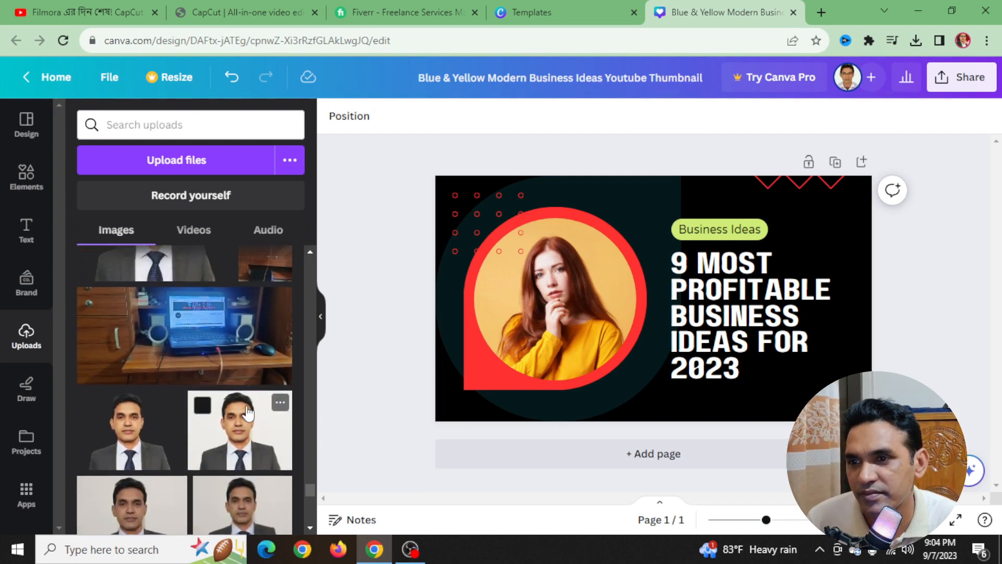
scroll(248, 413, up, 1)
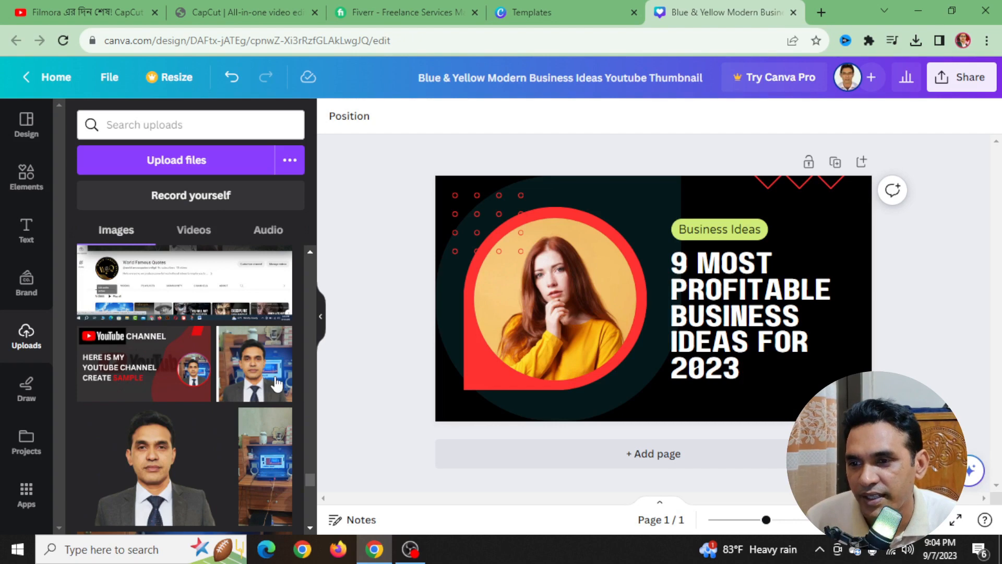
drag(261, 384, 521, 339)
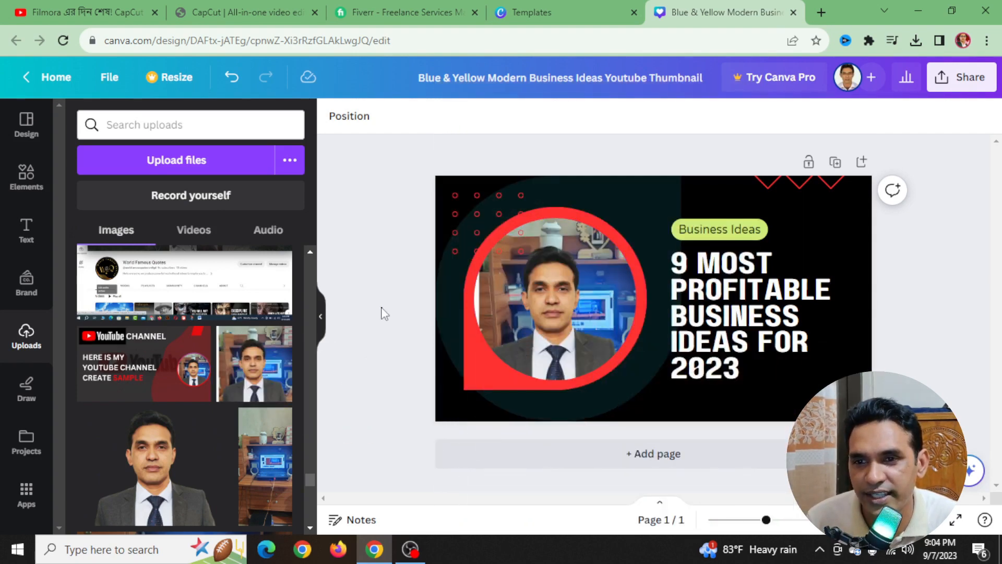
- Delete the "9 Most Profitable Business Ideas for 2023" title from the thumbnail
scroll(224, 375, up, 5)
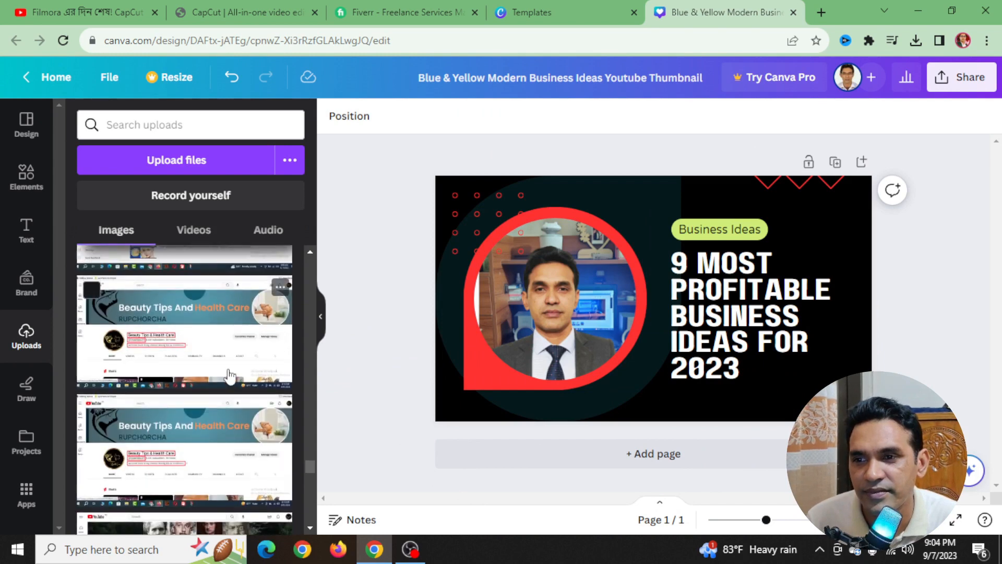
click(26, 230)
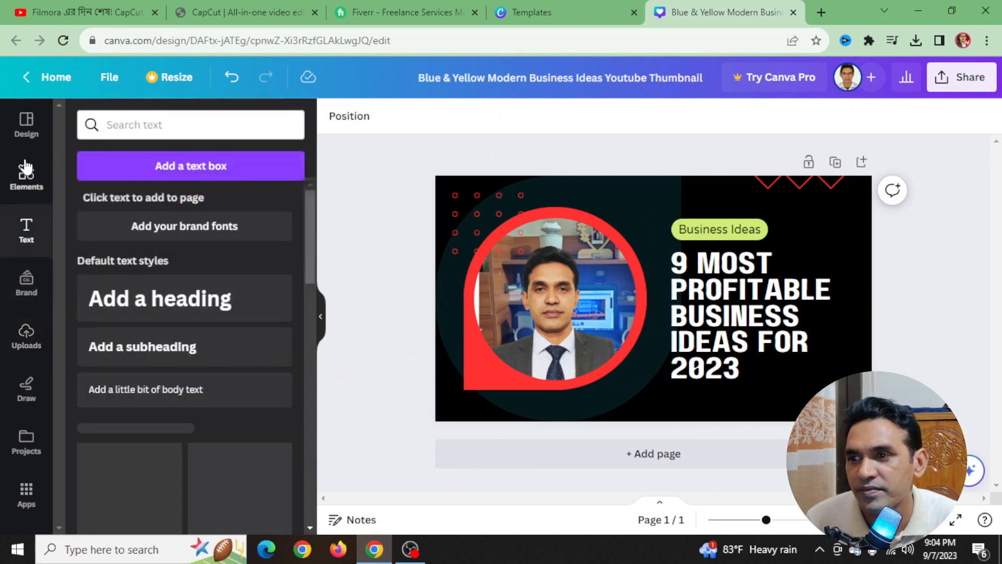
click(26, 177)
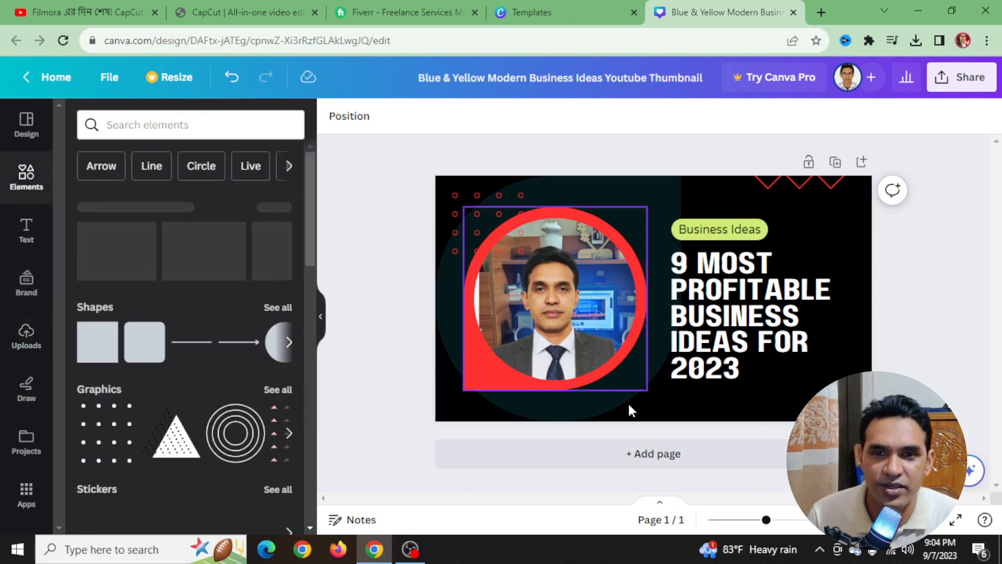
click(750, 321)
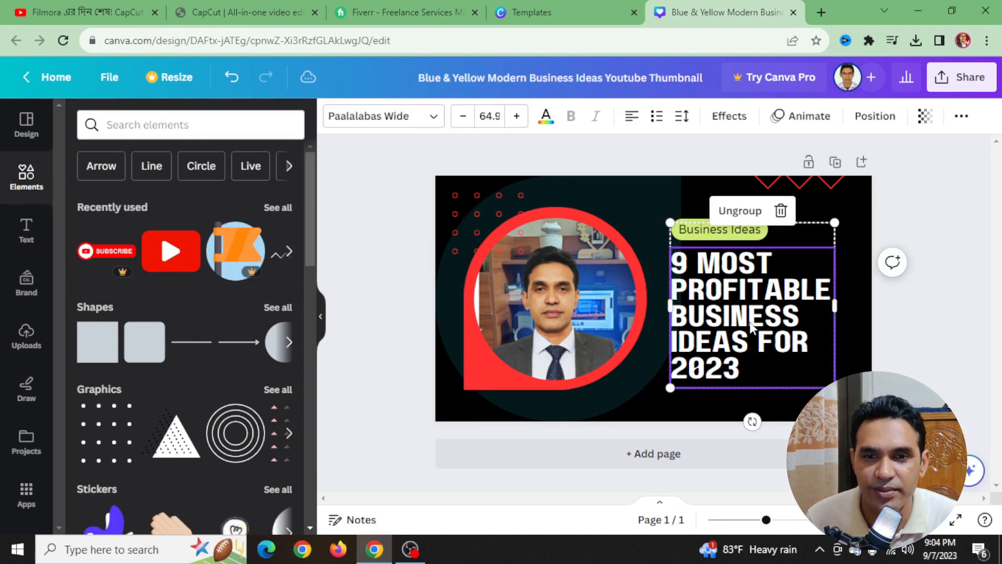
click(781, 211)
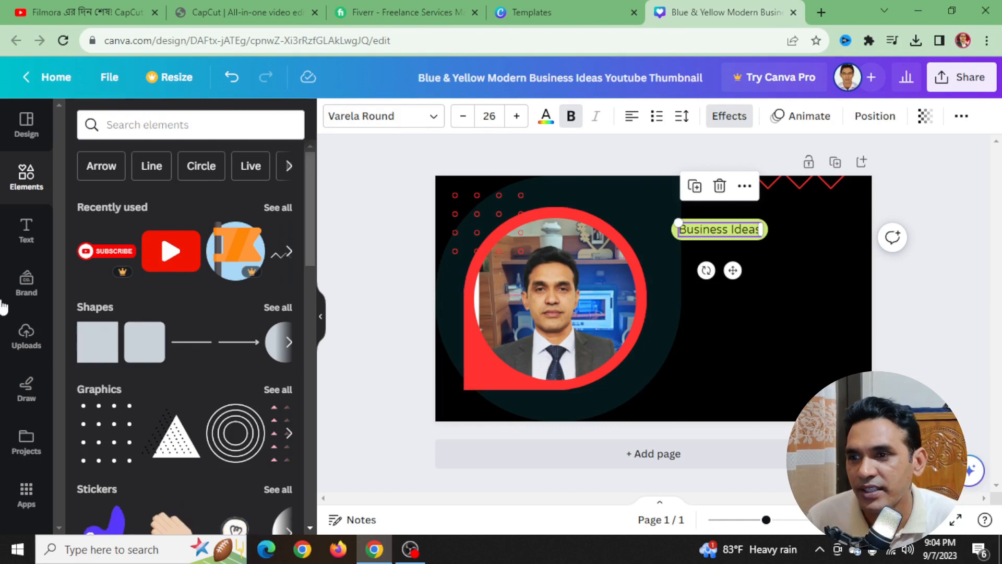
- Add a white heading text box just beneath the "Business Ideas" label
click(26, 230)
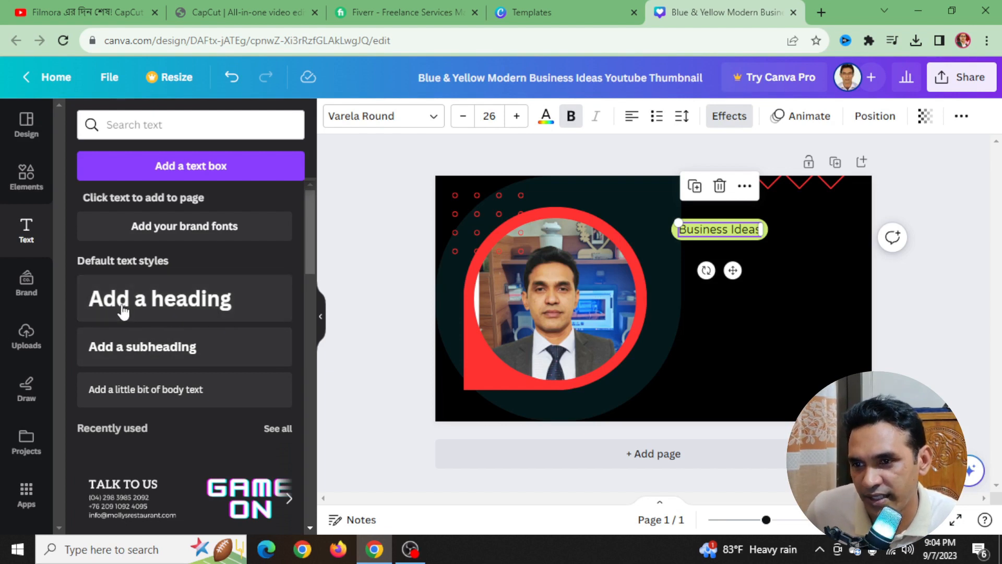
drag(173, 311, 776, 273)
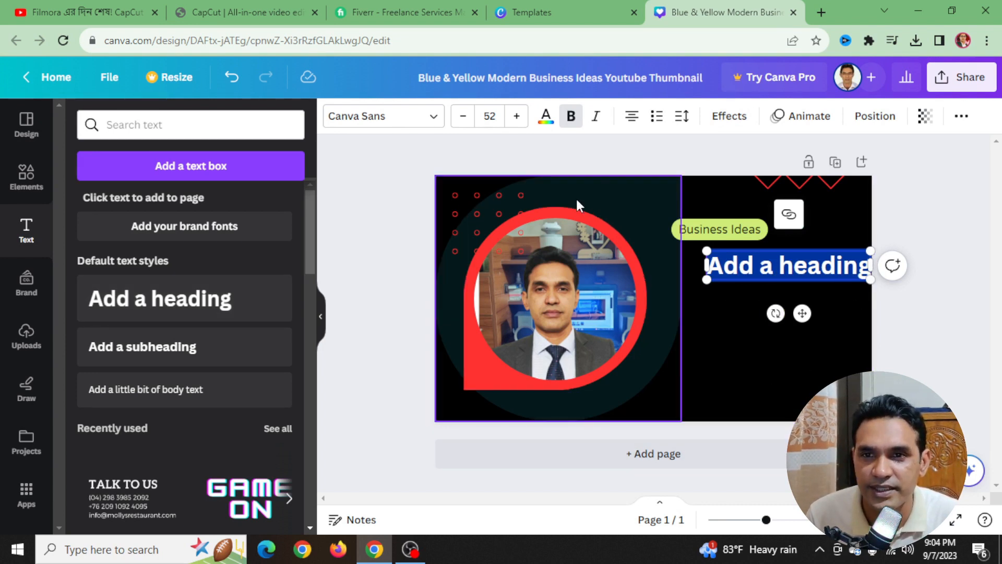
click(546, 121)
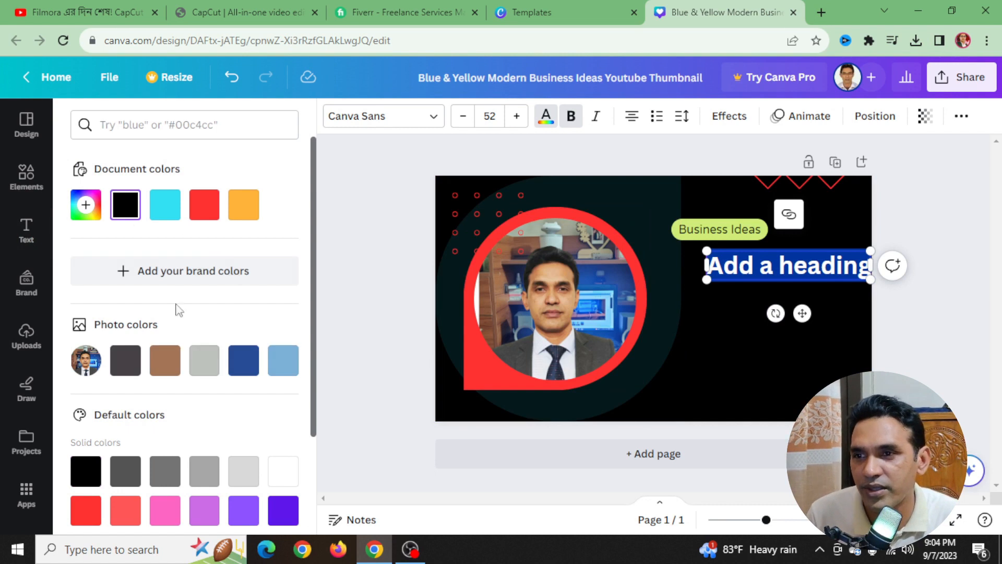
click(282, 472)
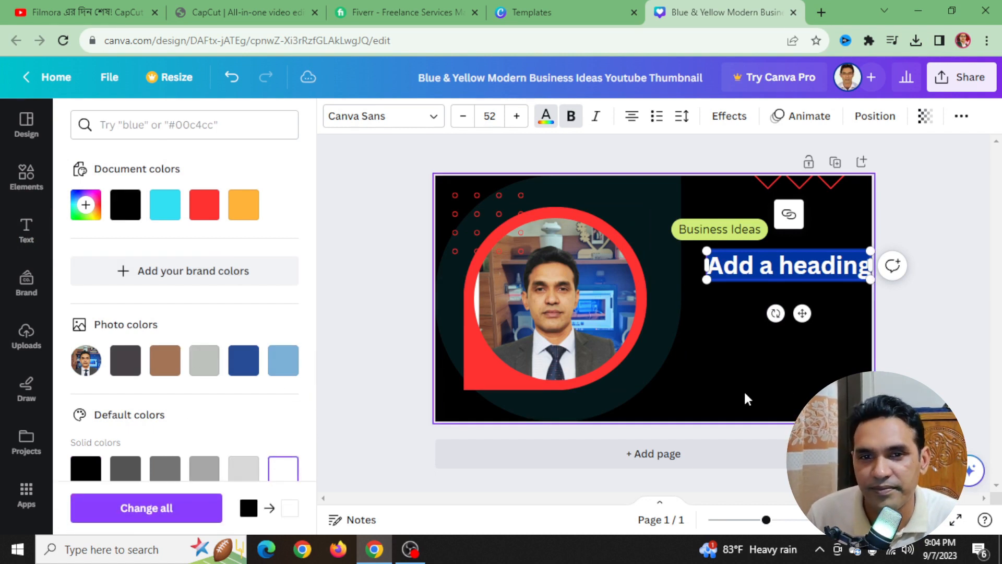
click(784, 382)
click(772, 269)
drag(772, 270, 762, 270)
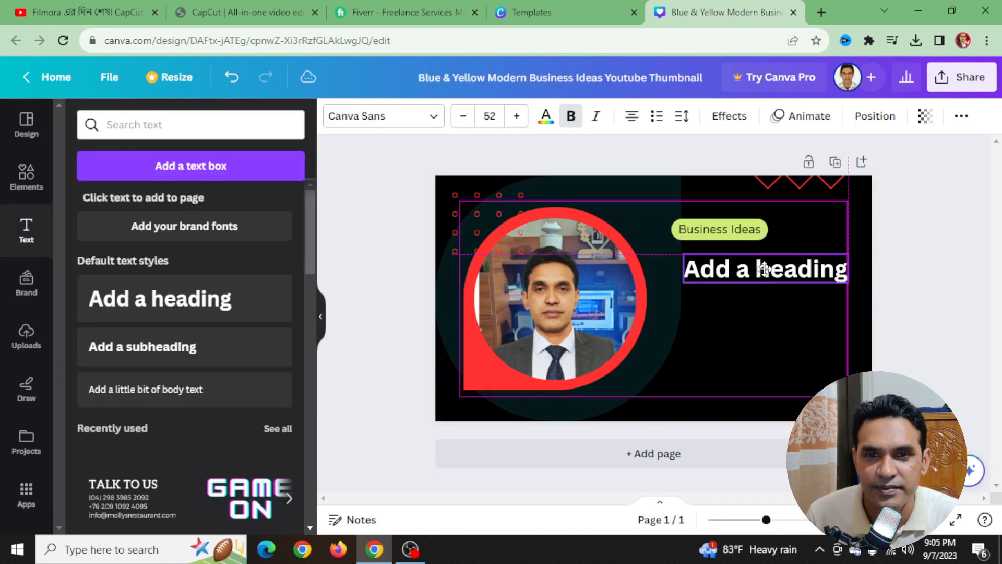
- Replace the placeholder heading text with "CREATE A YOUTUBE CHANNEL FOR YOUR BUSINESS"
double_click(776, 277)
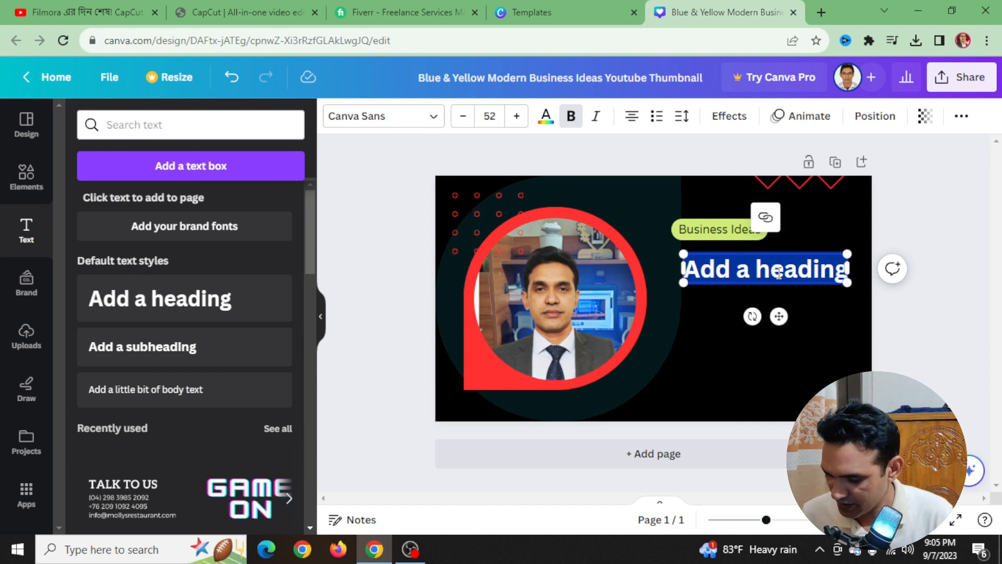
text(C)
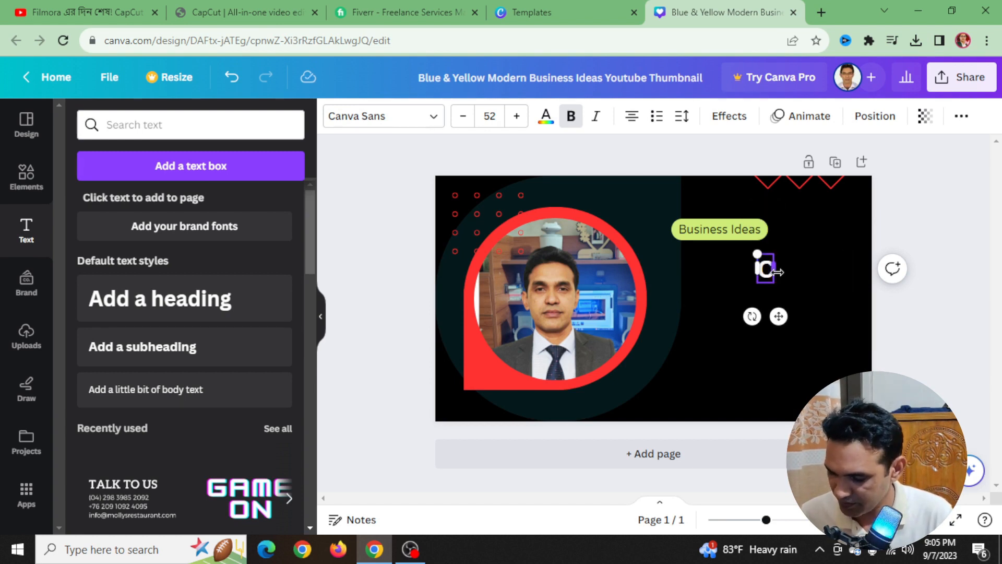
text(R)
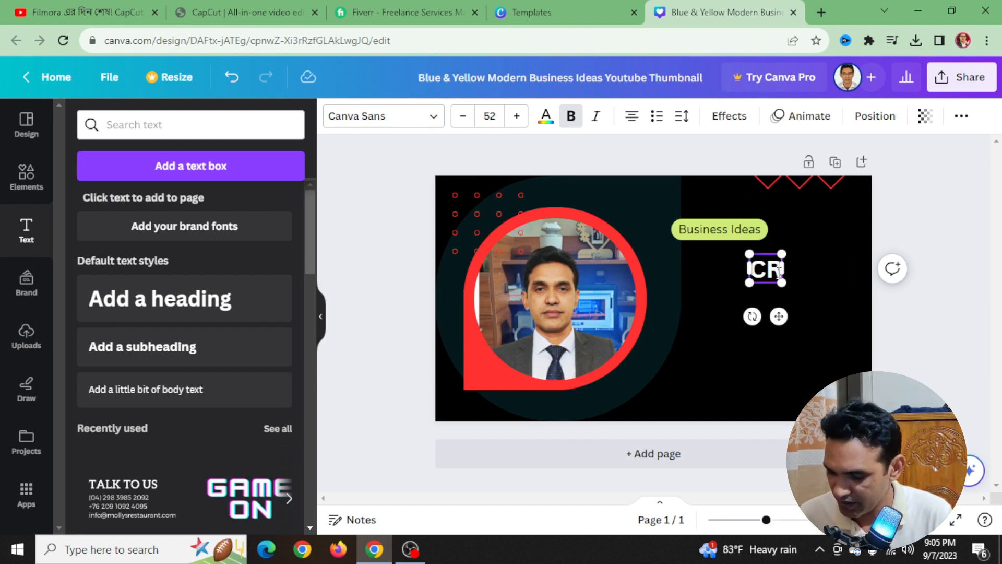
text(EATE)
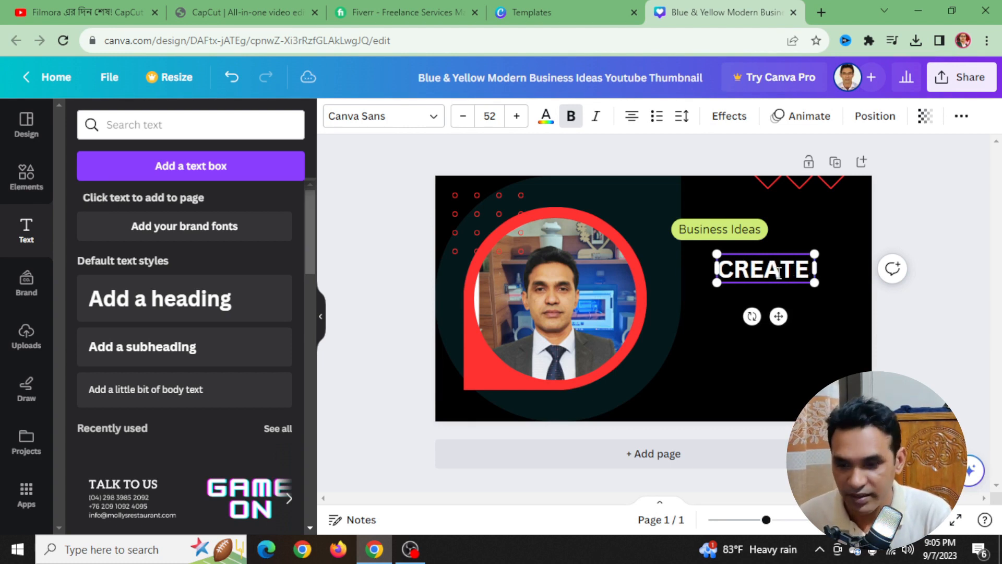
text( A)
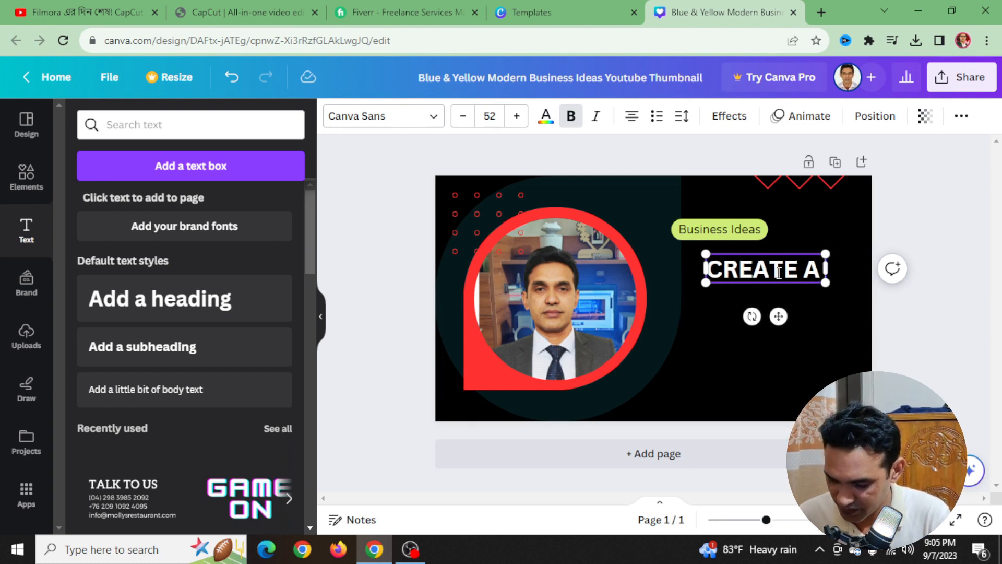
text( YOU)
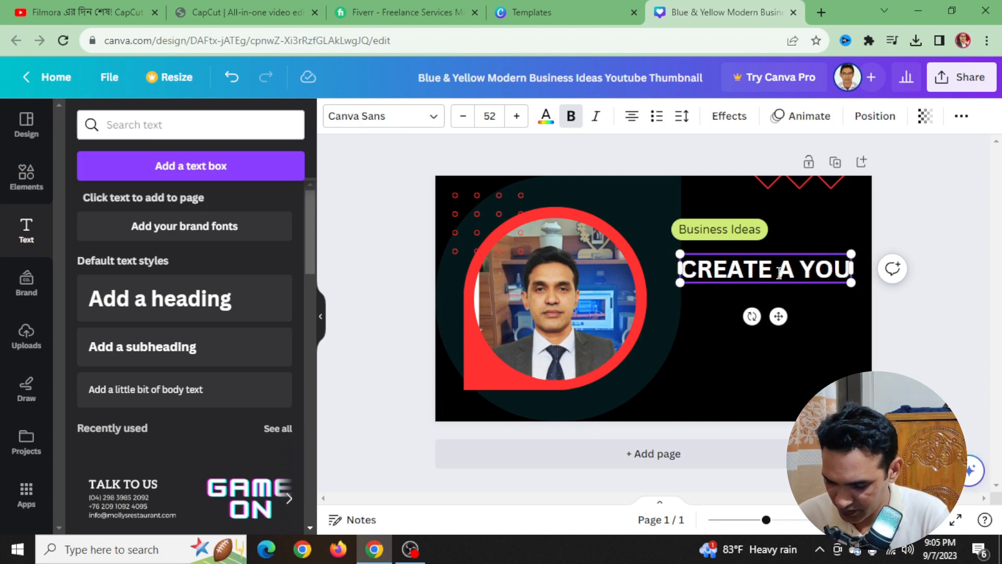
text(TUBE)
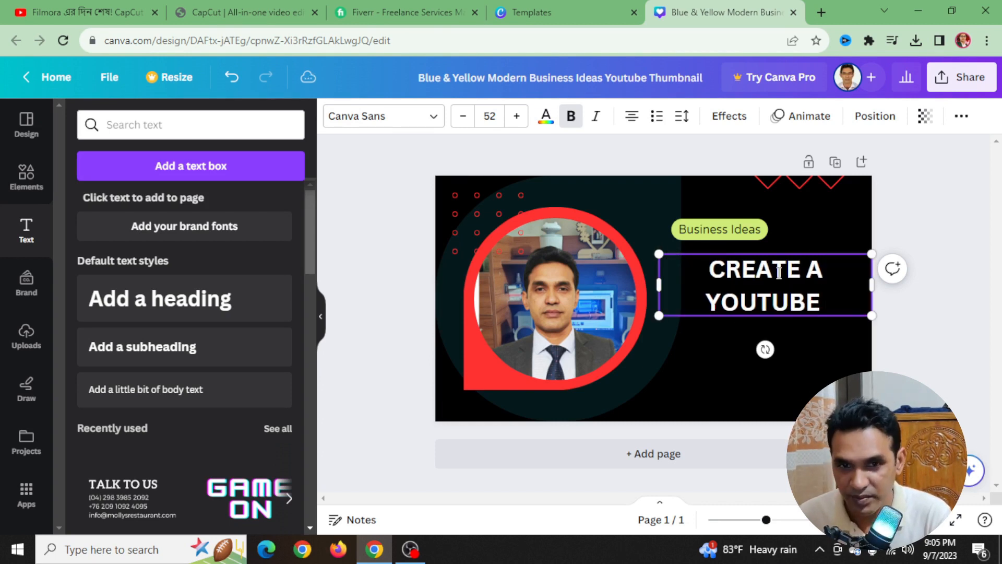
text( CHANNEL)
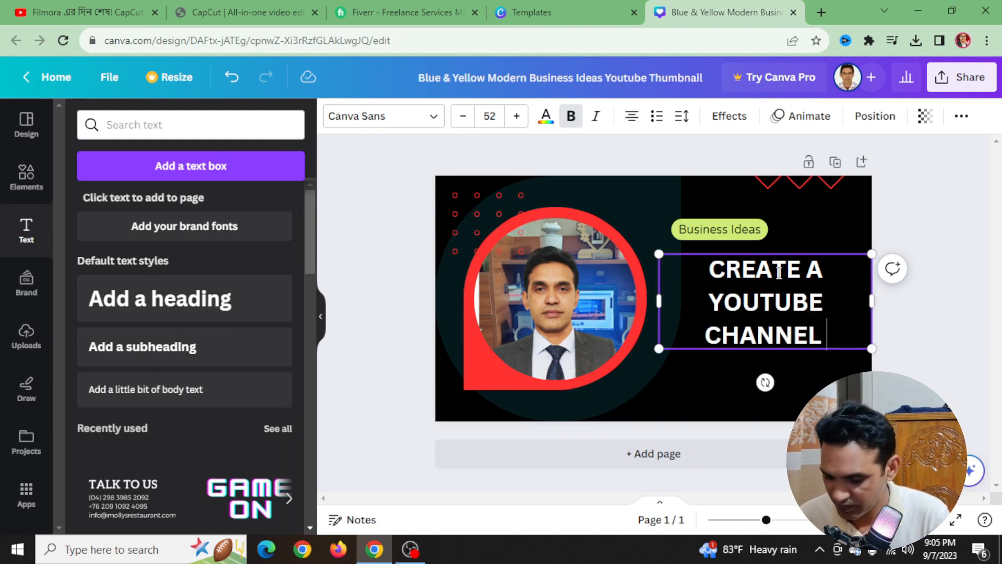
text( FOR)
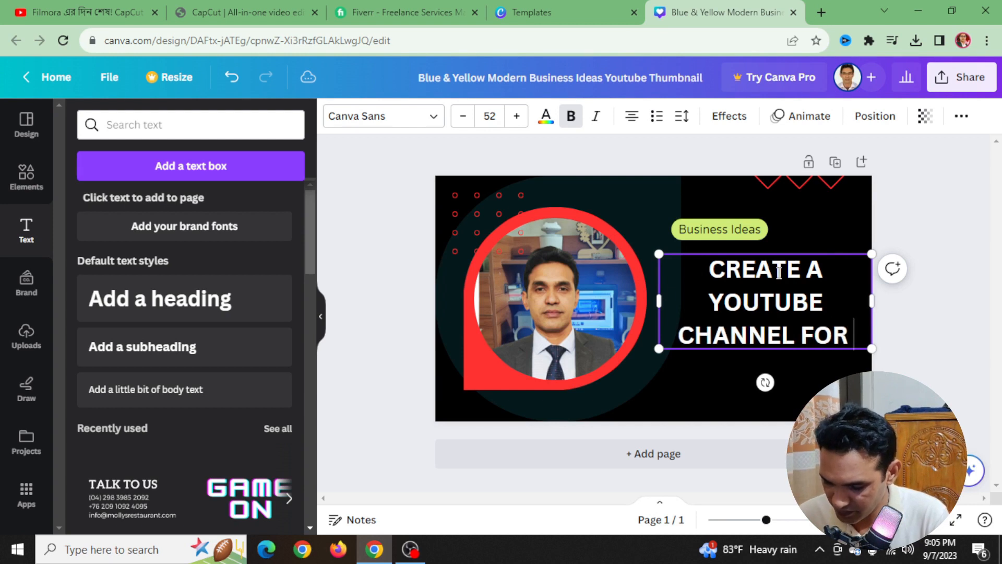
text( YOUR BU)
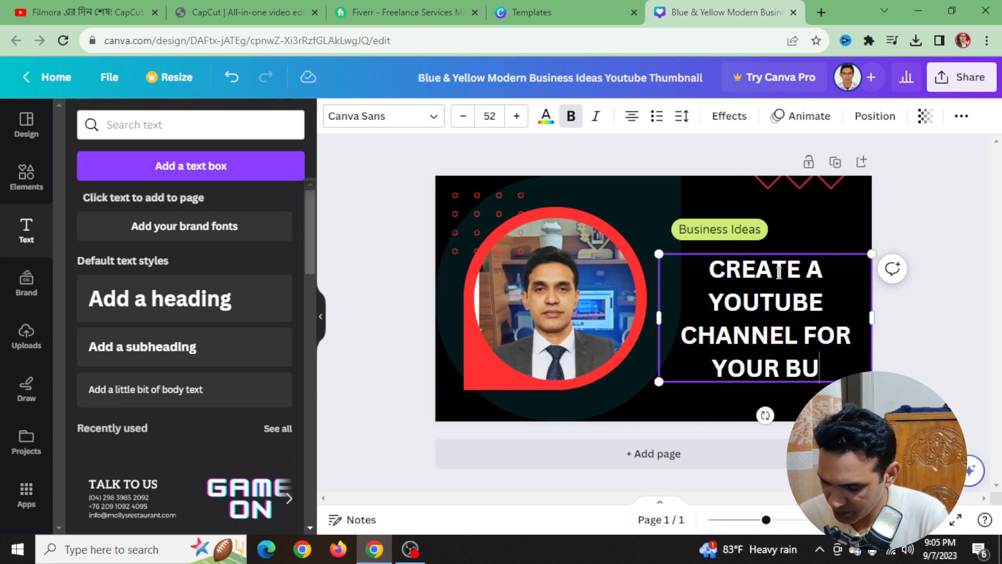
text(SINES)
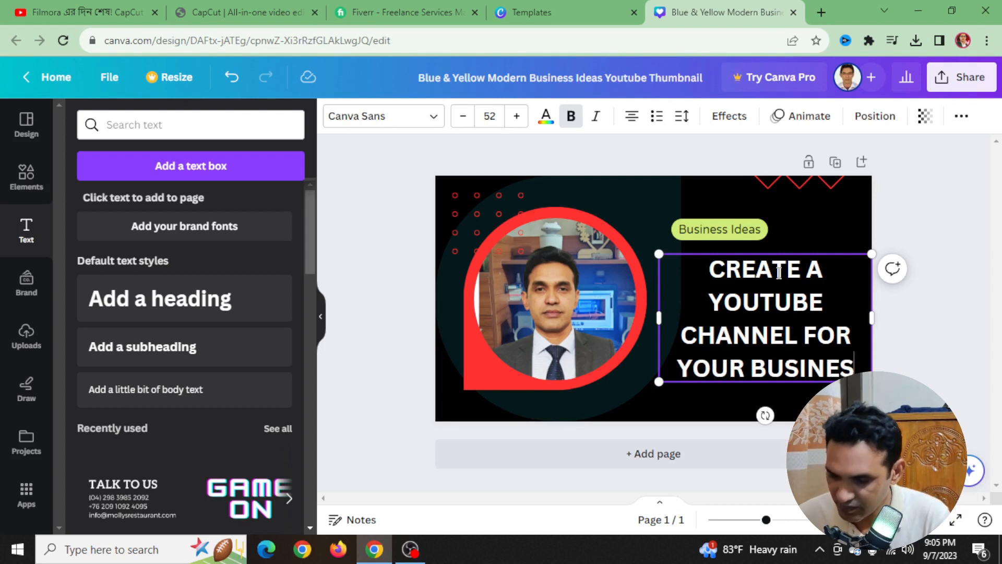
text(S)
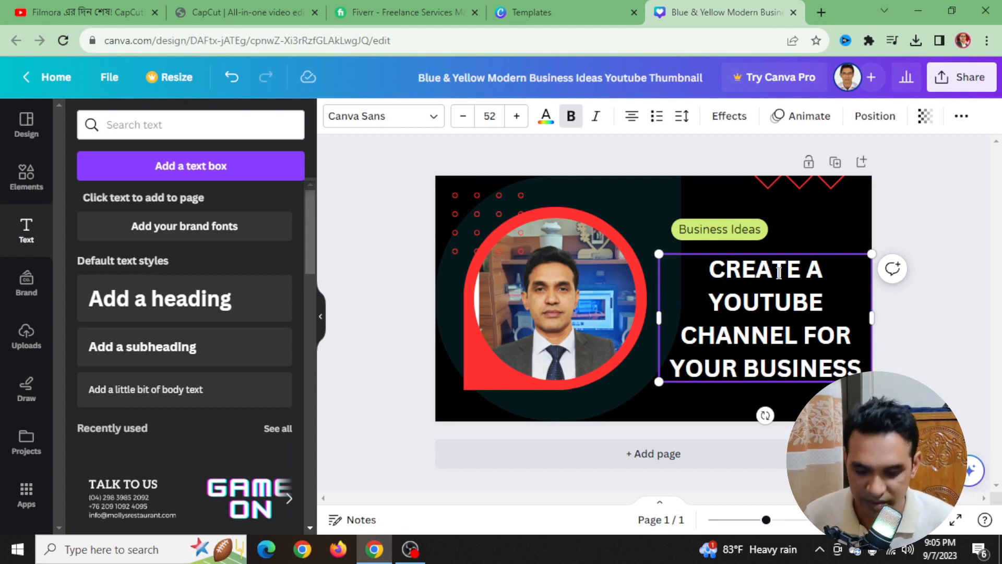
- Delete the green "Business Ideas" label and move the heading up beside the framed portrait
click(733, 240)
click(720, 185)
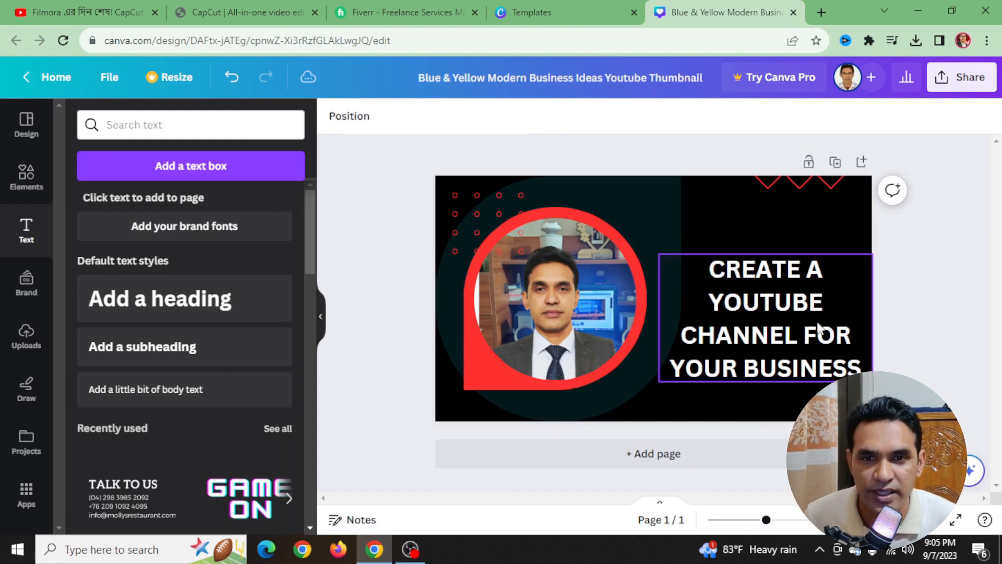
mouse_move(790, 331)
mouse_down()
mouse_move(793, 294)
mouse_move(790, 313)
mouse_up()
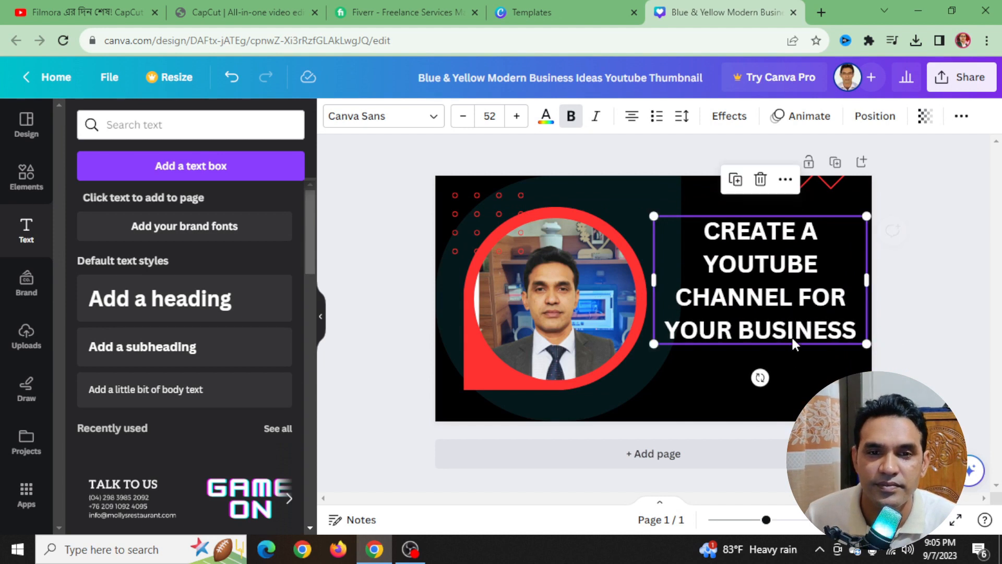
click(906, 324)
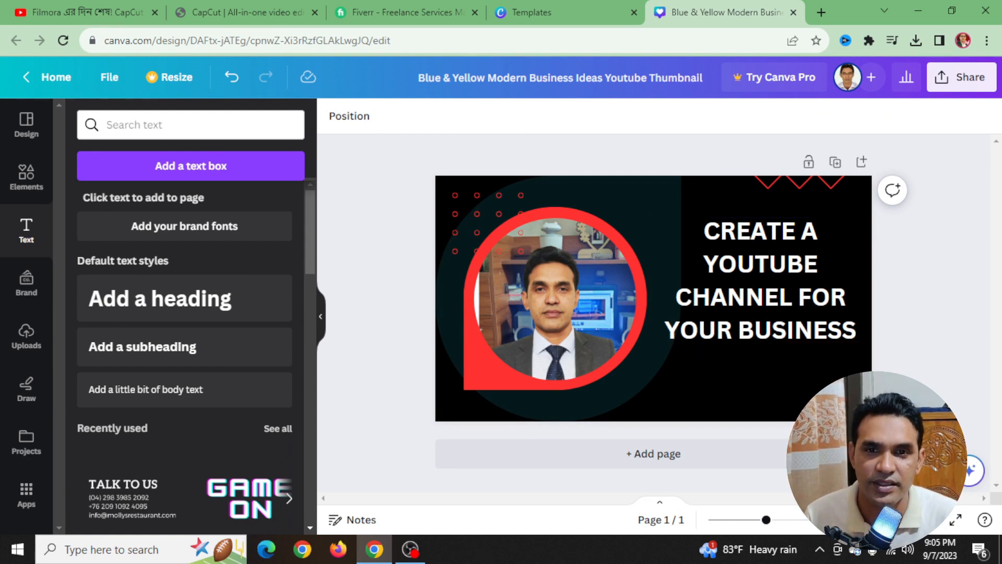
- Remove the word "A" from the heading so it reads "CREATE YOUTUBE CHANNEL FOR YOUR BUSINESS"
click(777, 263)
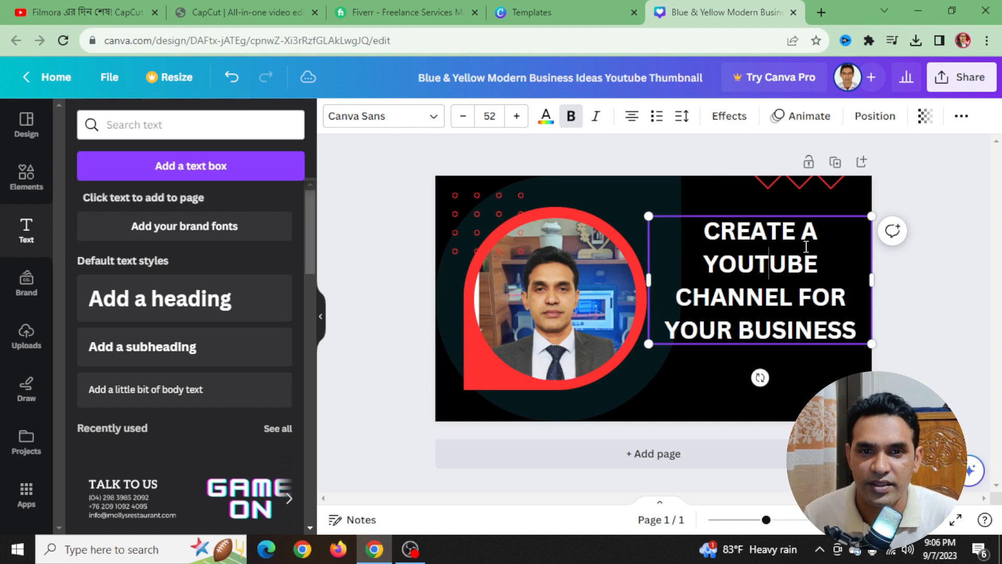
key(BackSpace)
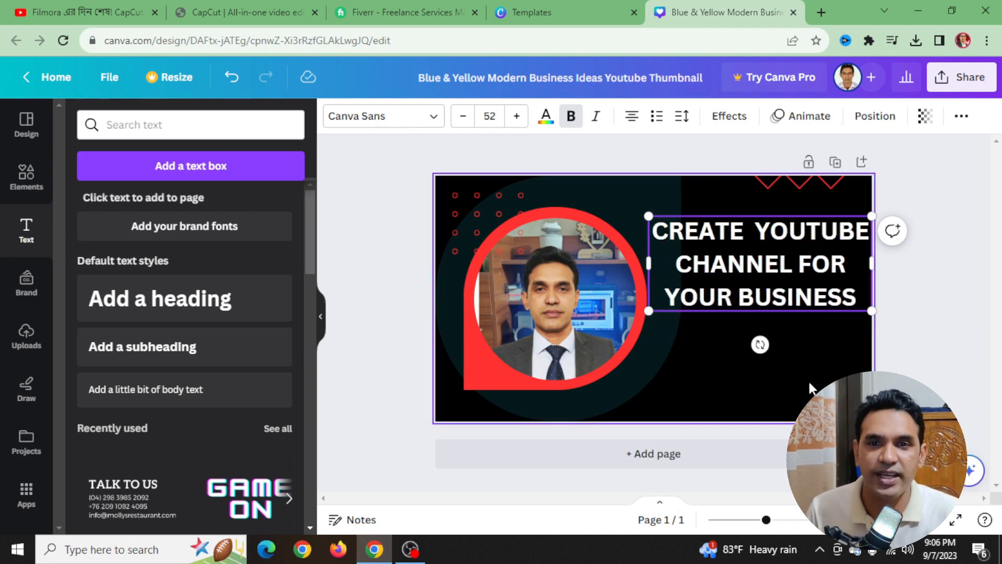
click(766, 355)
- Narrow the heading's text box, scale it down to a font size of about 41.5 and reposition it in the black area beside the portrait
click(810, 287)
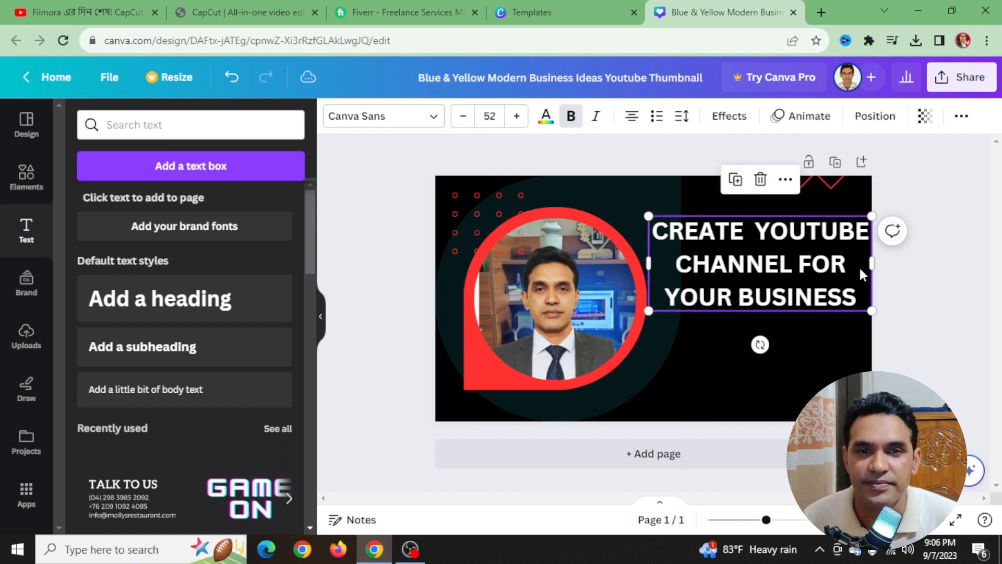
mouse_move(872, 262)
mouse_down()
mouse_move(827, 267)
mouse_move(855, 269)
mouse_up()
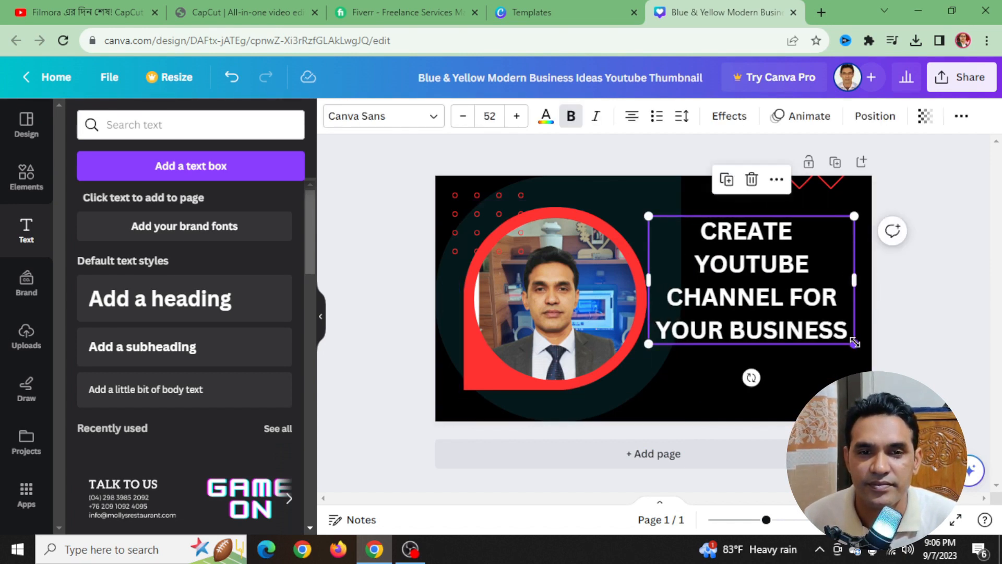
drag(855, 344, 813, 309)
drag(740, 295, 775, 307)
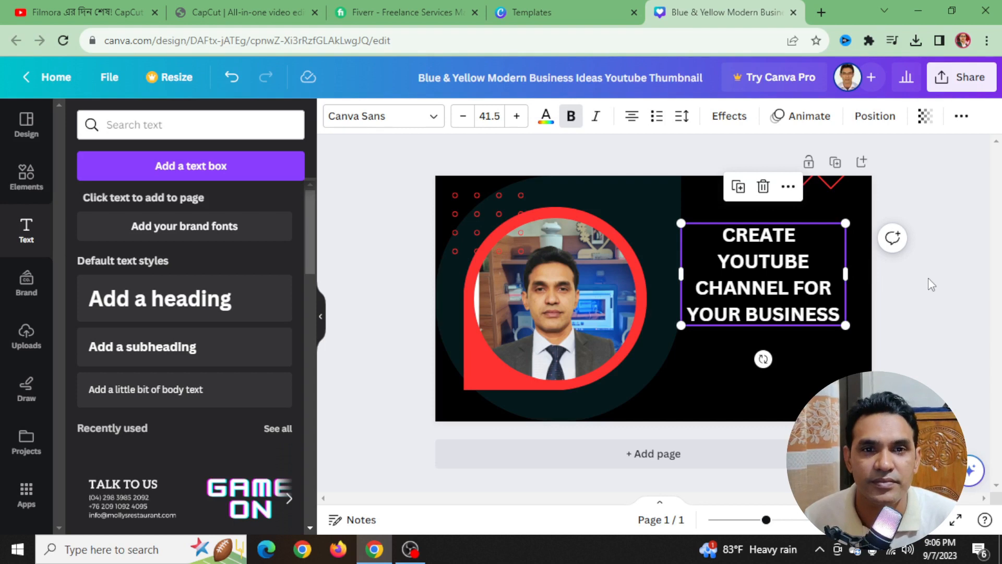
click(893, 325)
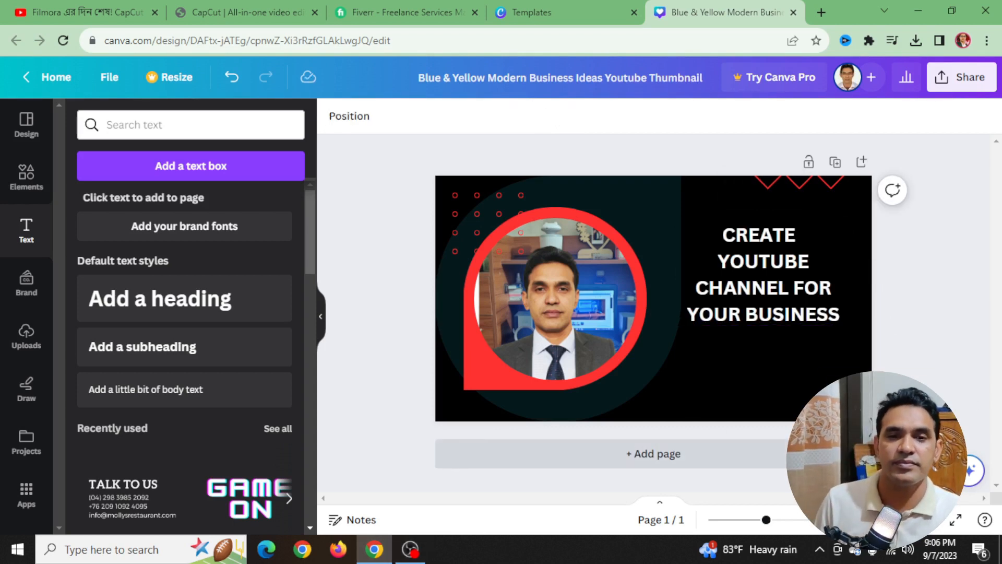
- Recolor the orange shape in the thumbnail's lower corner with the document's red
click(840, 397)
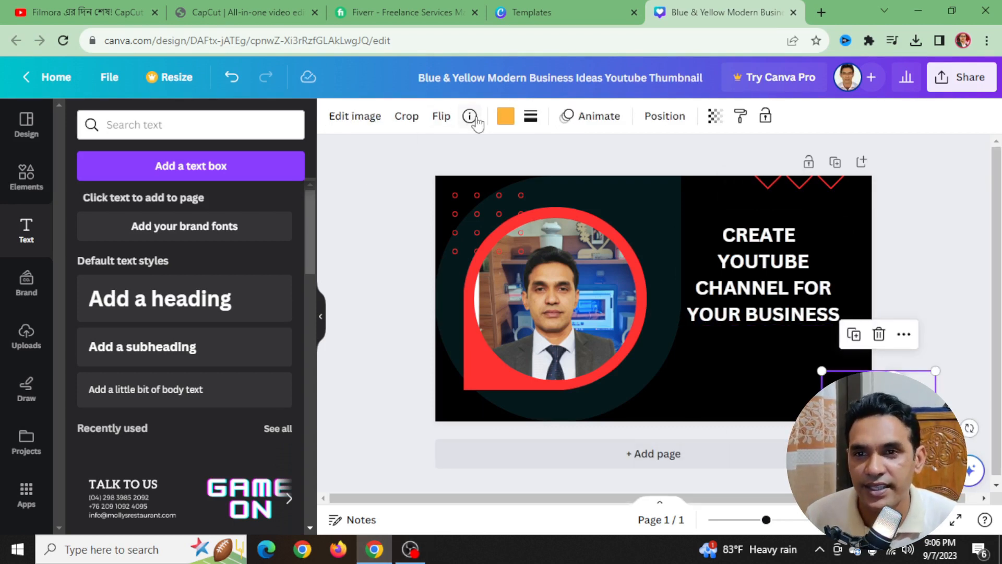
click(506, 117)
click(204, 204)
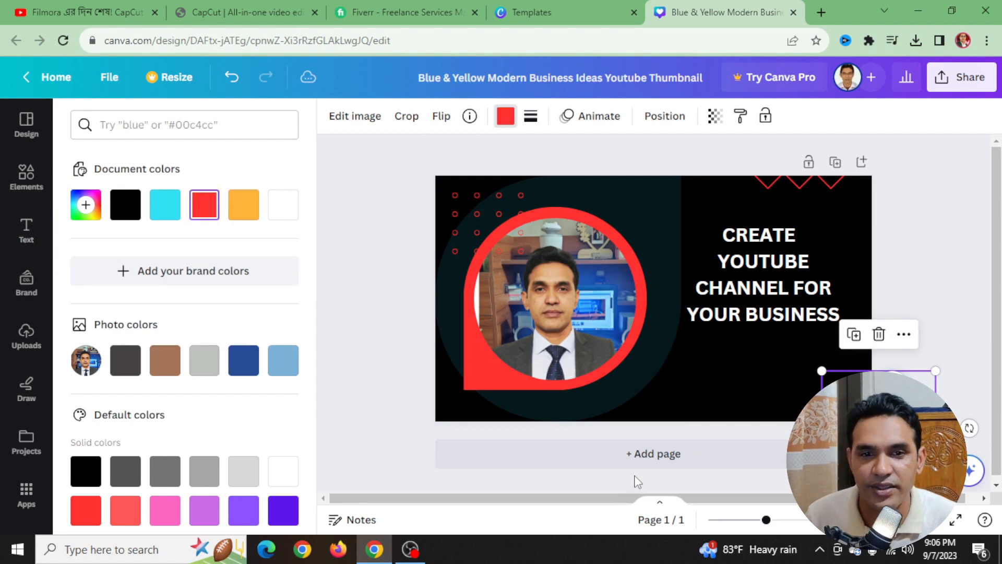
click(756, 397)
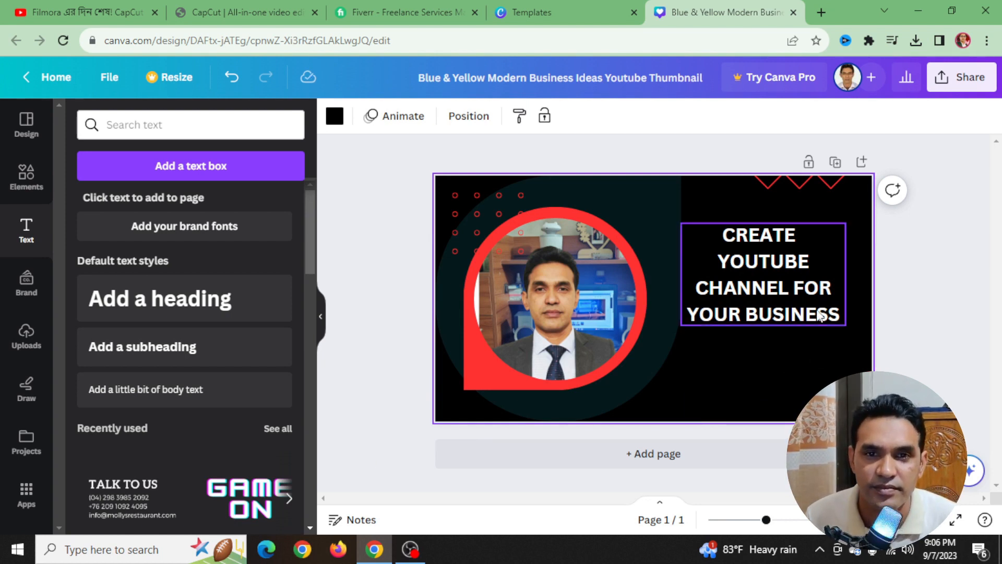
- Nudge the heading slightly upward in the black area beside the portrait
click(786, 303)
drag(787, 303, 786, 298)
click(915, 317)
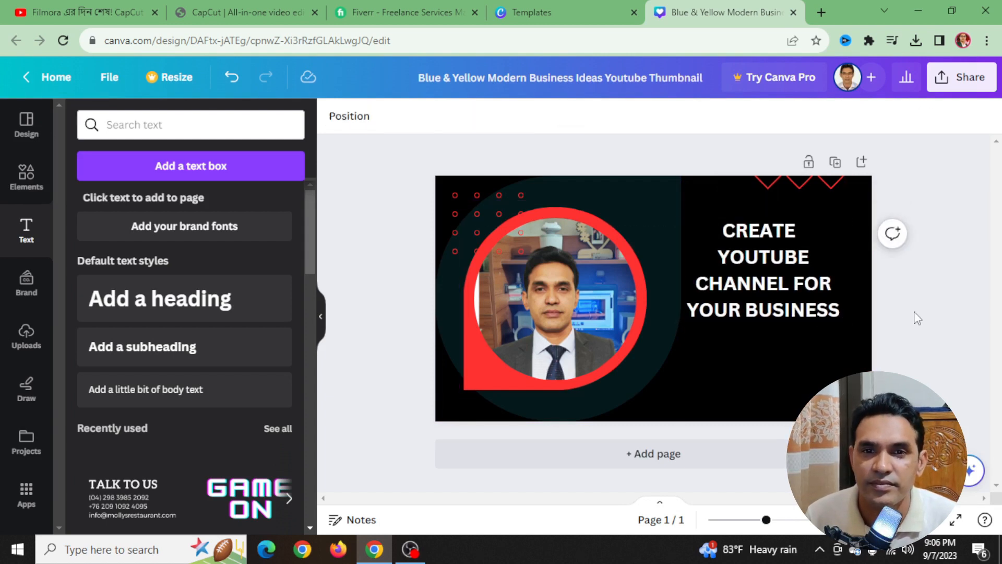
- Set the heading's font size to 45
click(762, 271)
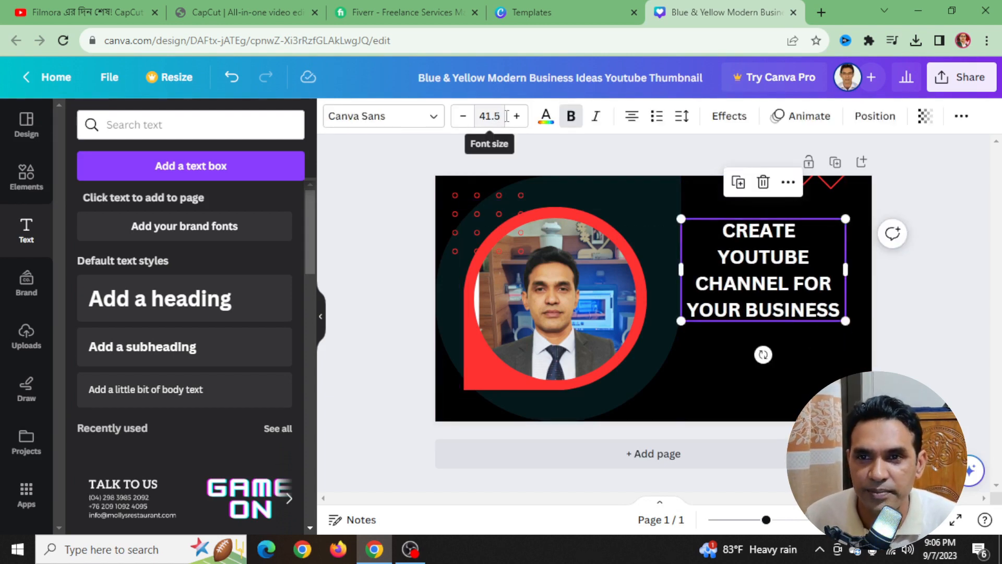
click(480, 116)
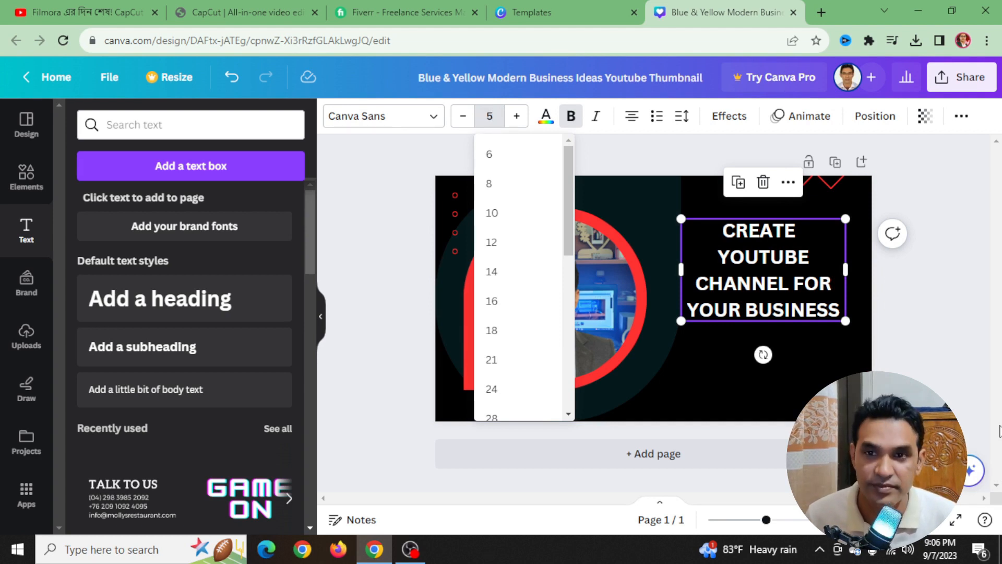
text(4)
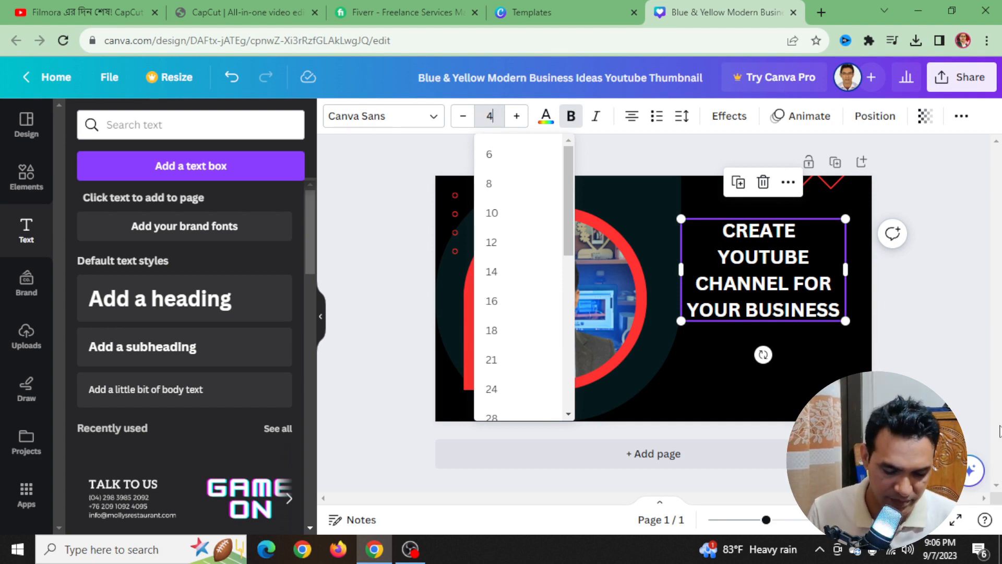
text(5)
key(Return)
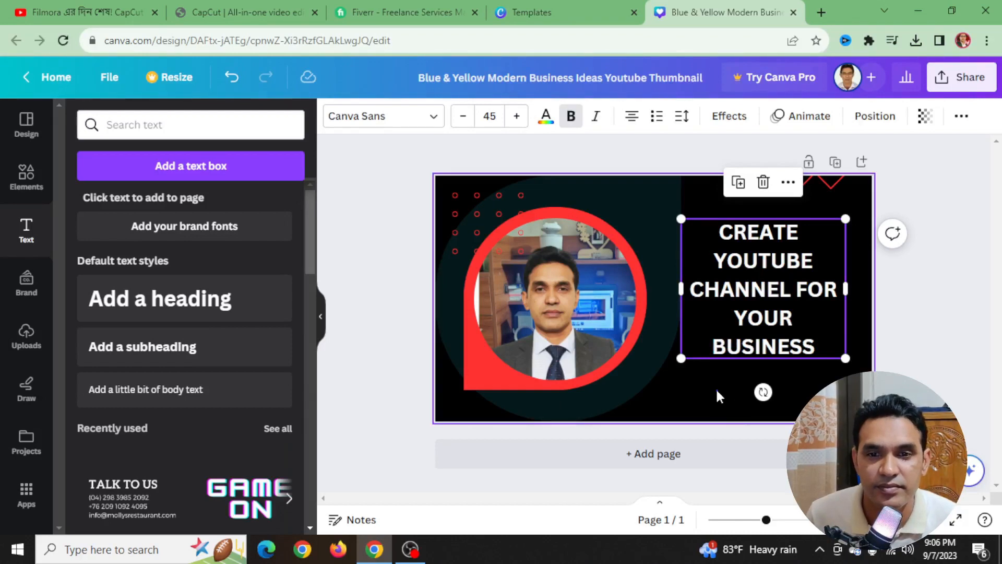
click(715, 388)
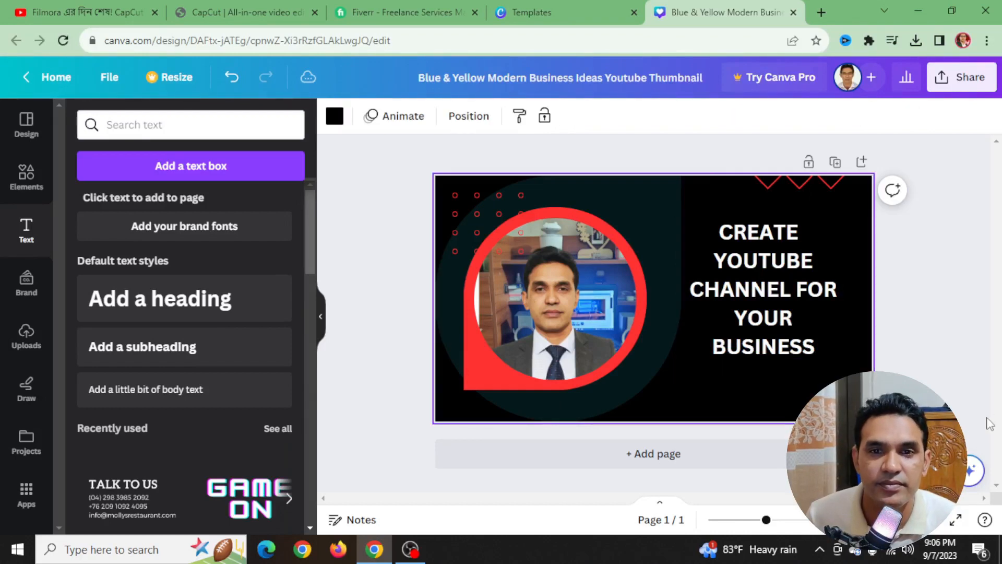
- Widen the heading's text box slightly so "YOUR BUSINESS" fits on one line, and nudge the heading up a little
click(831, 305)
drag(847, 286, 850, 283)
click(812, 352)
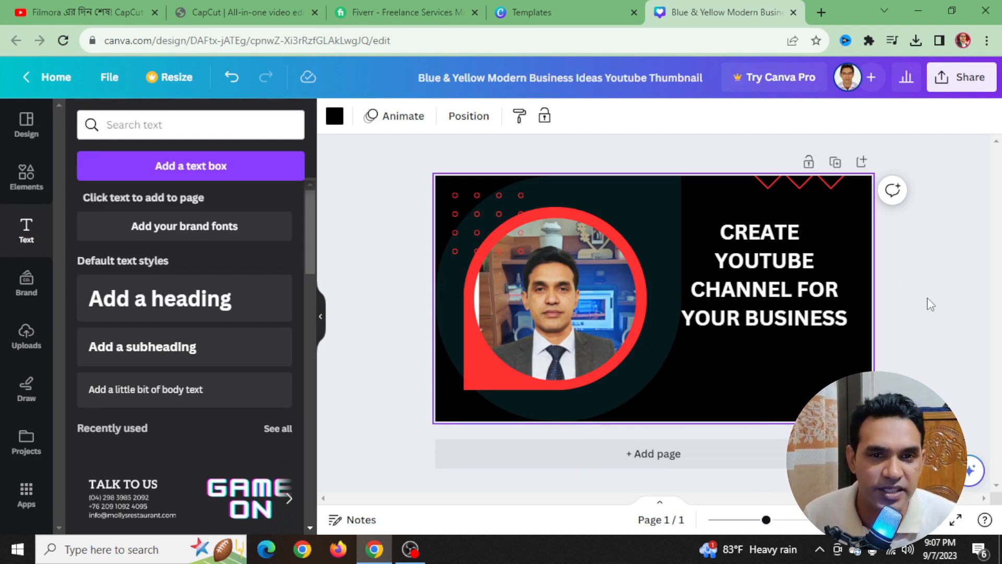
click(776, 300)
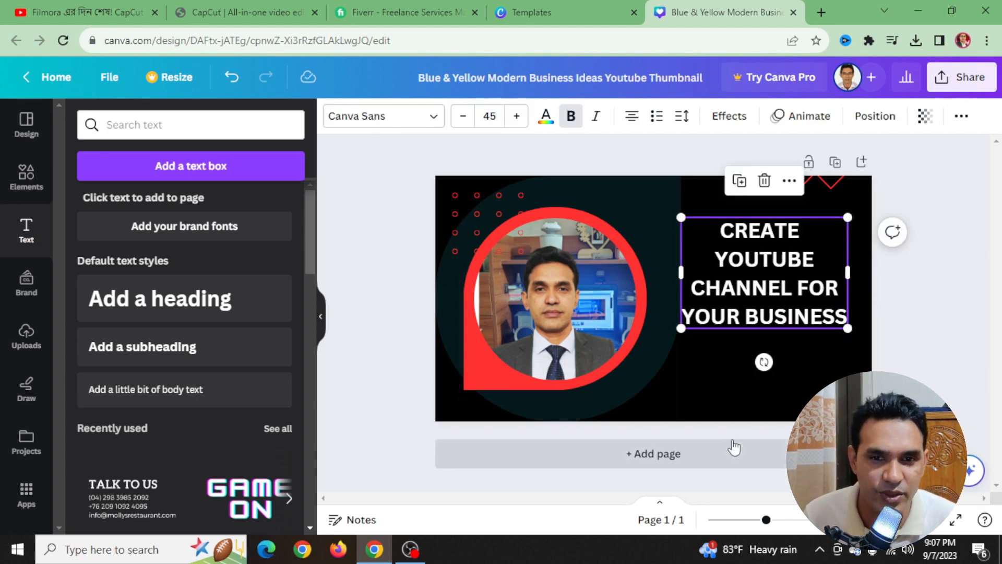
click(712, 403)
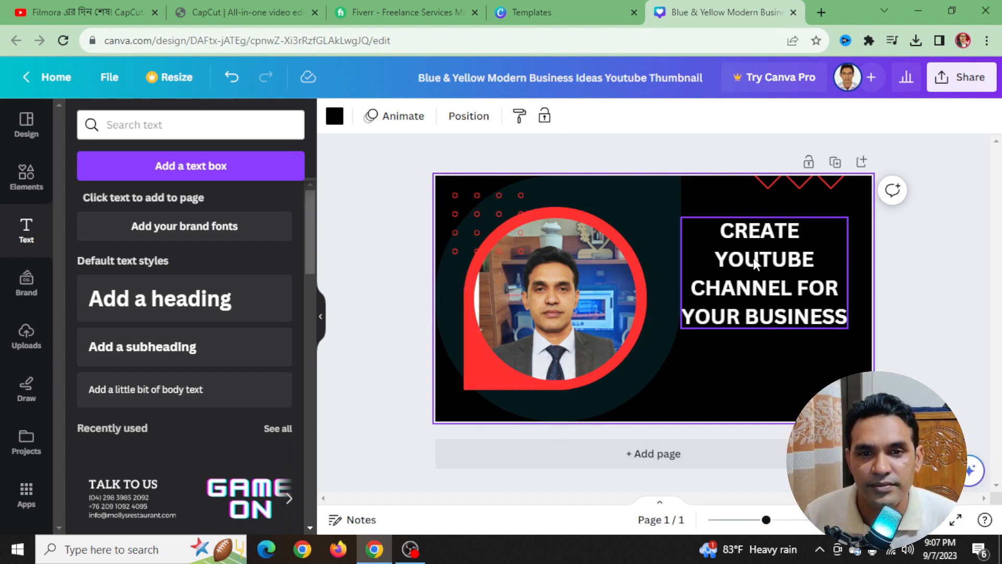
- Color only the word "CREATE" in the heading with the document's red
click(731, 231)
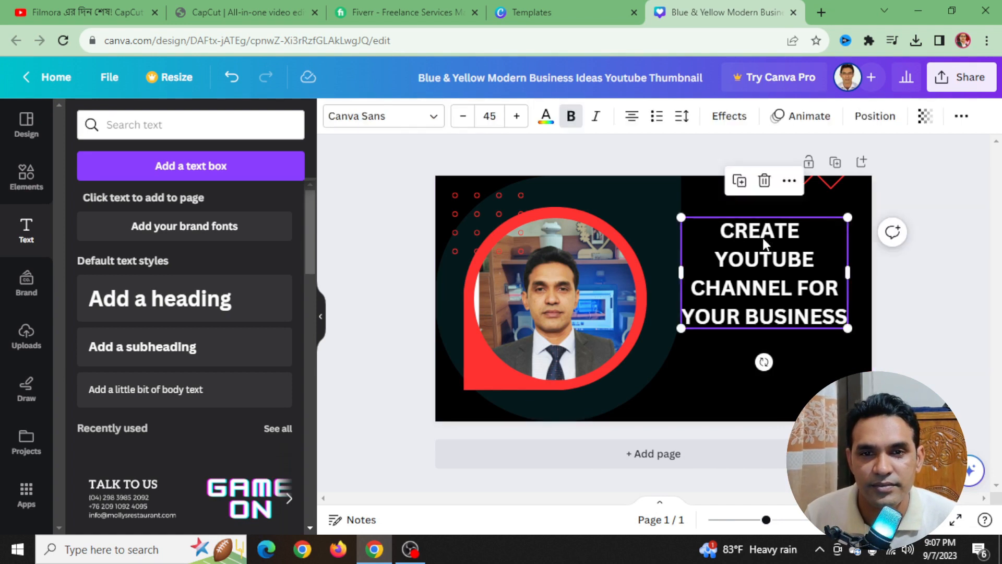
double_click(744, 231)
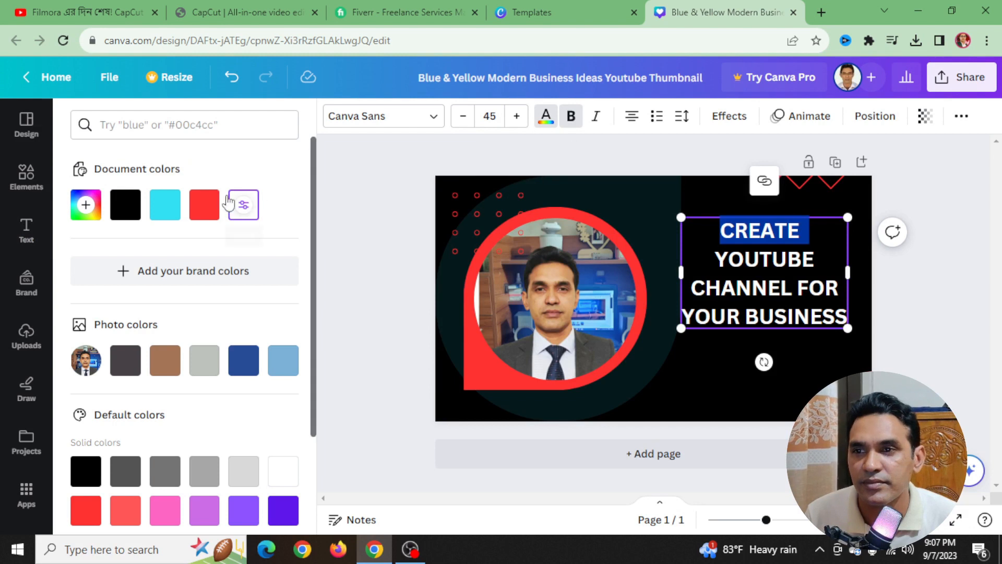
click(205, 205)
click(753, 392)
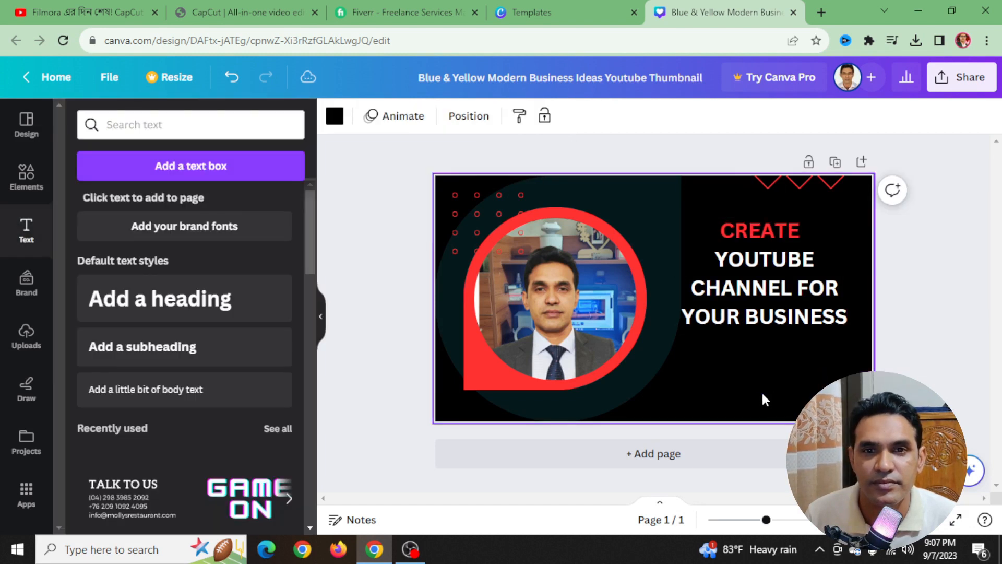
click(939, 311)
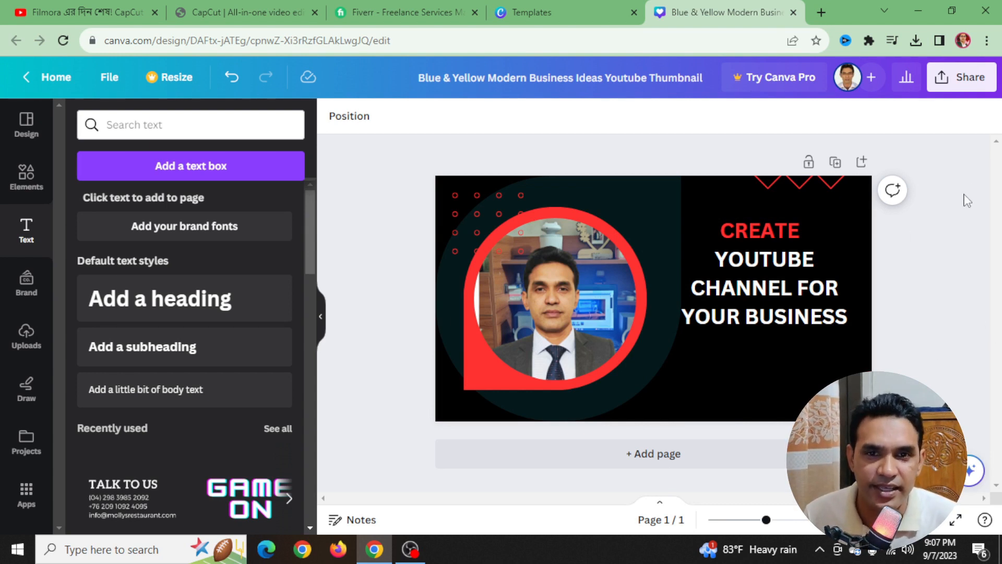
- Download the finished thumbnail as a PNG file and dismiss the download confirmation
click(965, 85)
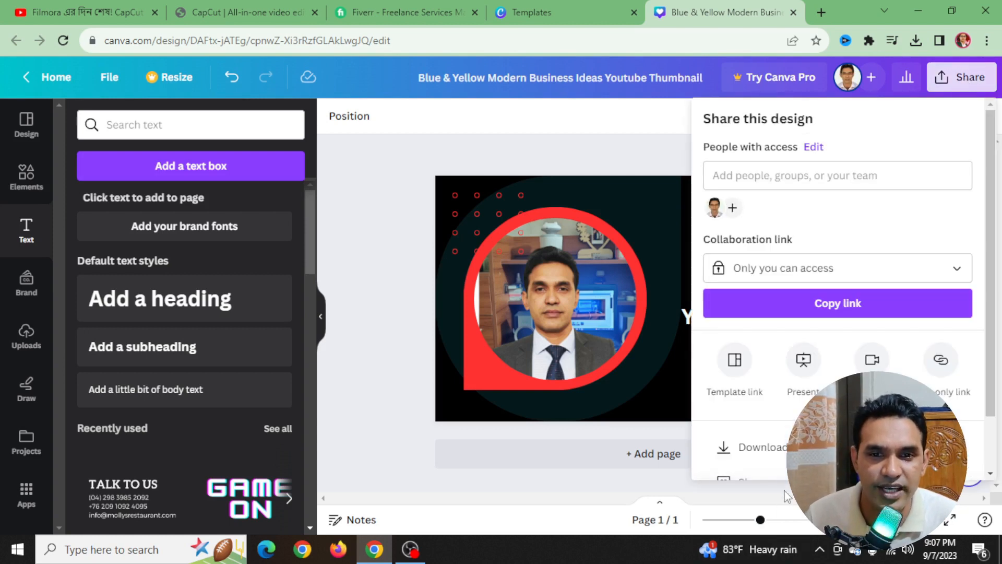
click(755, 447)
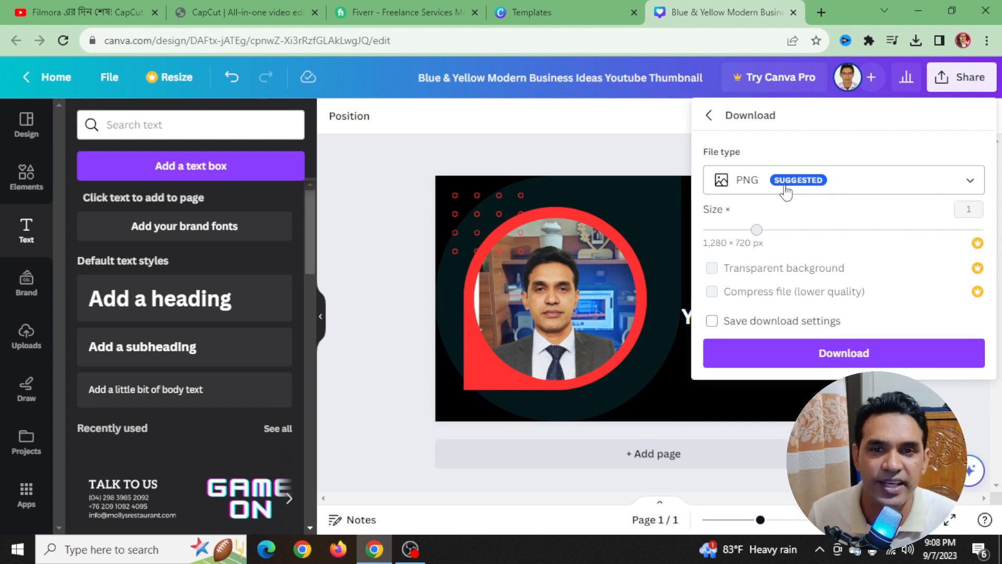
click(842, 359)
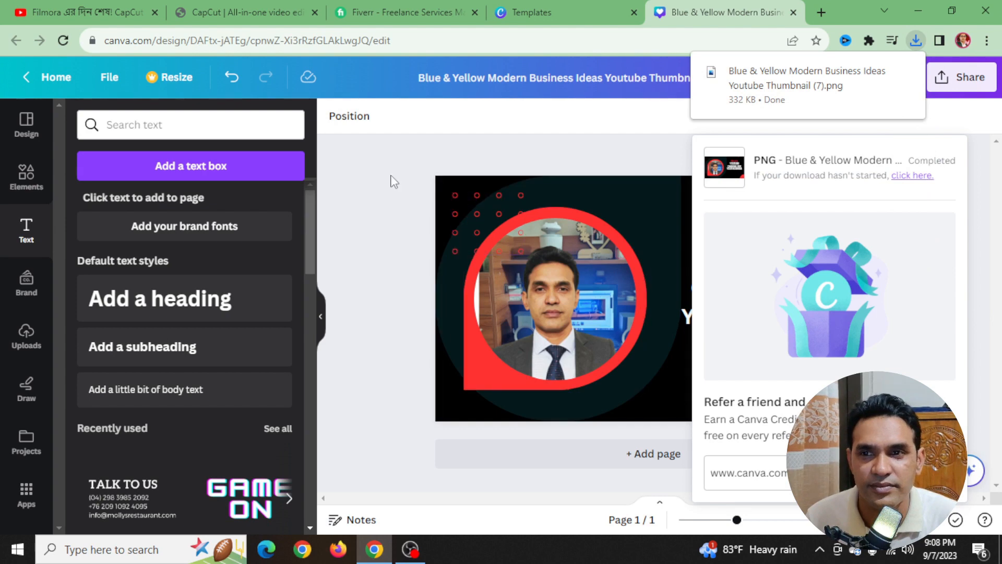
click(406, 162)
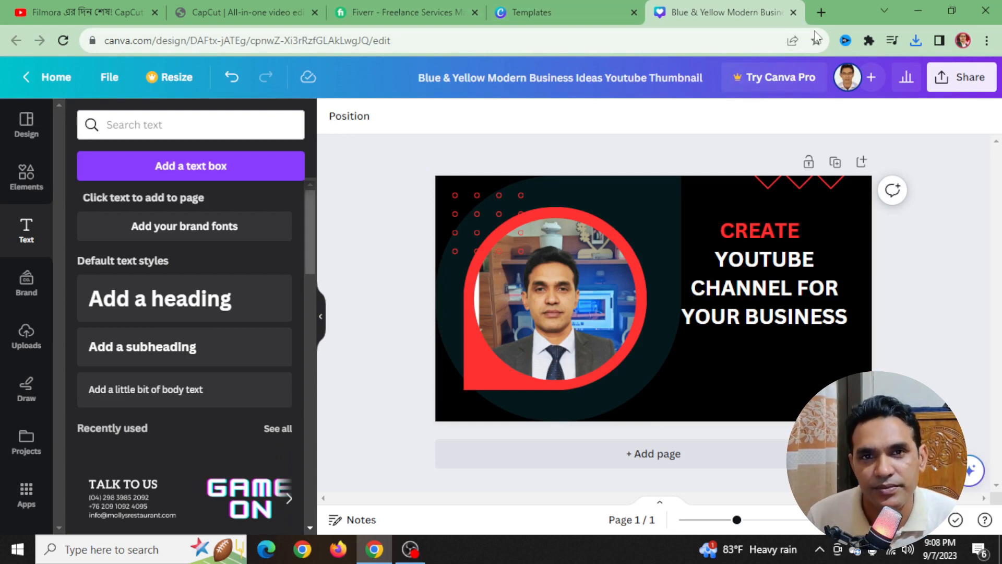
- Open the downloaded thumbnail PNG in the image viewer to check it, and close the viewer
click(917, 41)
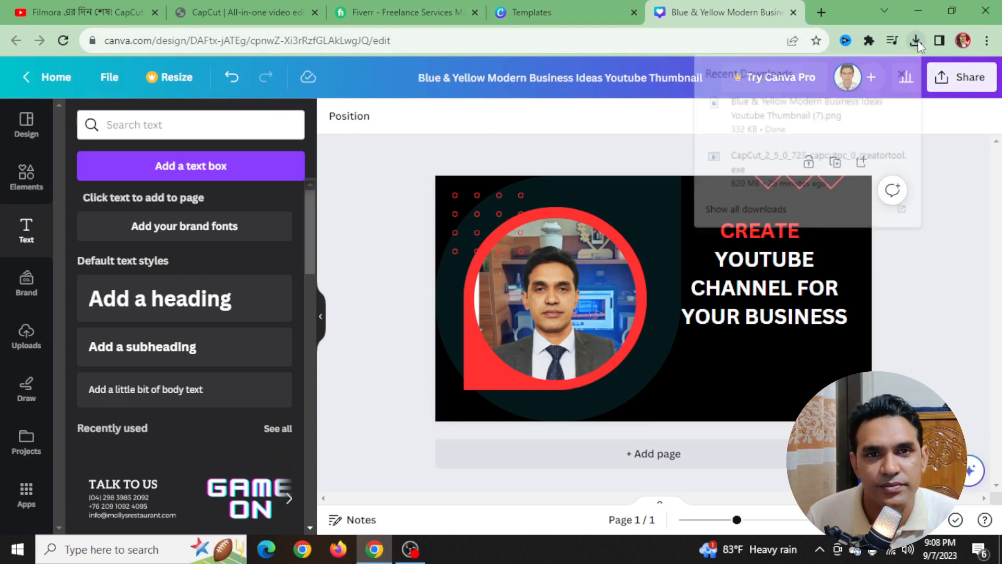
click(845, 125)
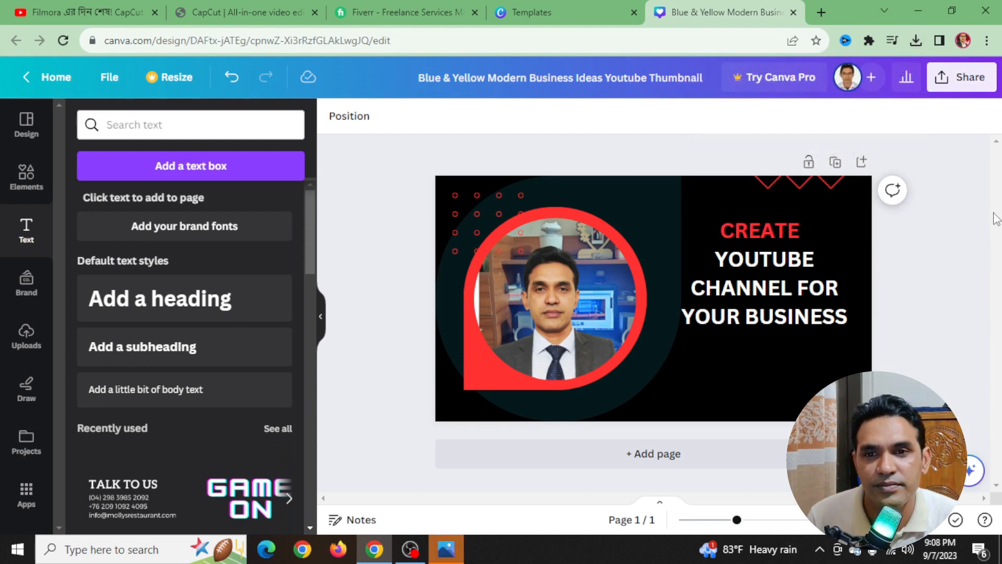
click(439, 556)
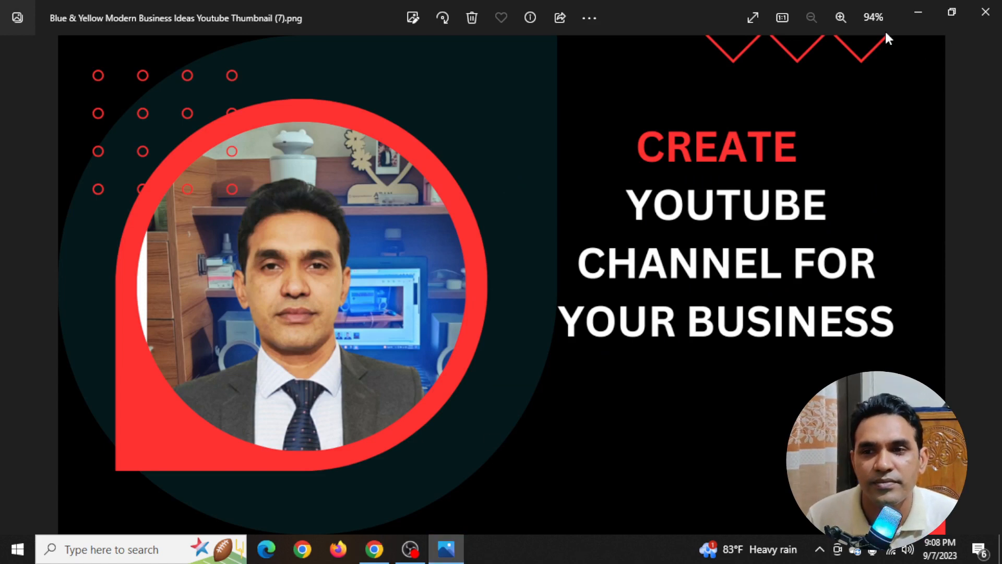
click(985, 11)
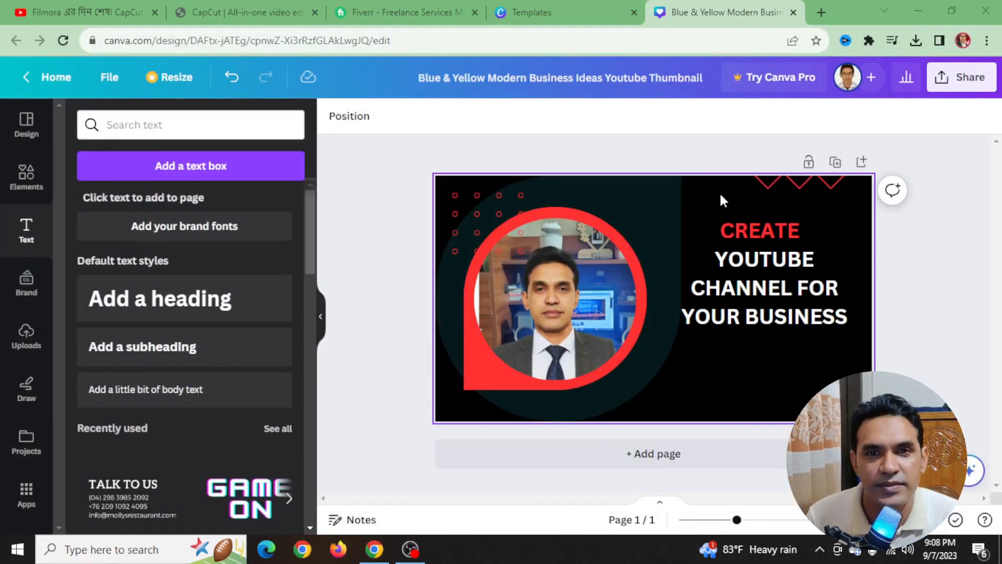
- Close the design and return to the "thumbnail for fiverr gig" template results to browse the other thumbnail templates
click(793, 12)
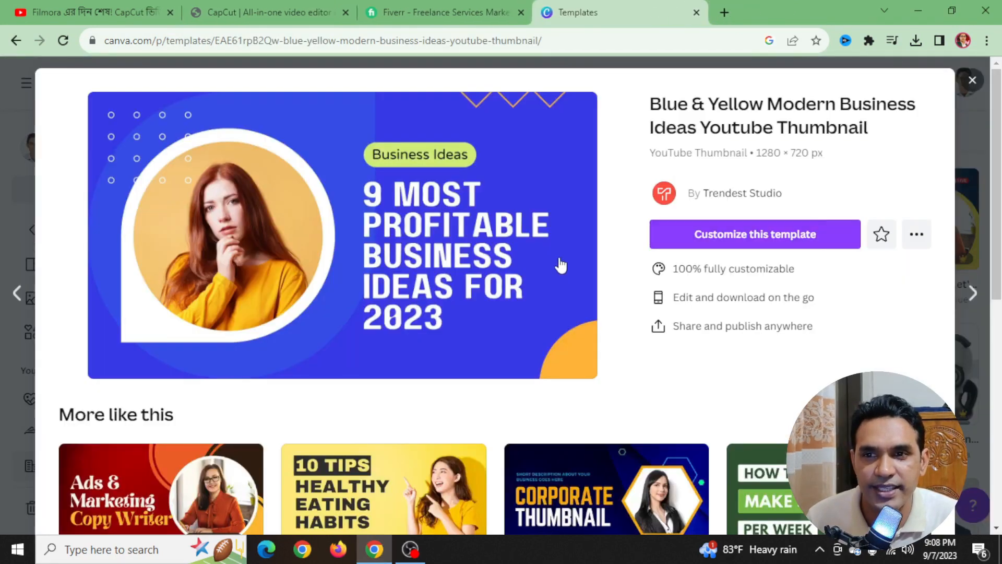
click(12, 40)
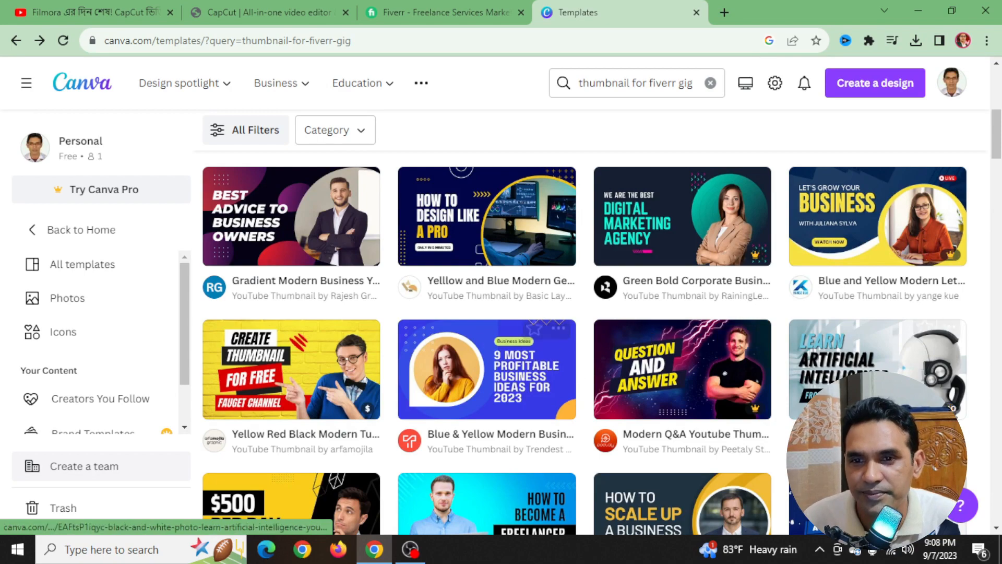
scroll(704, 371, down, 2)
scroll(712, 376, down, 4)
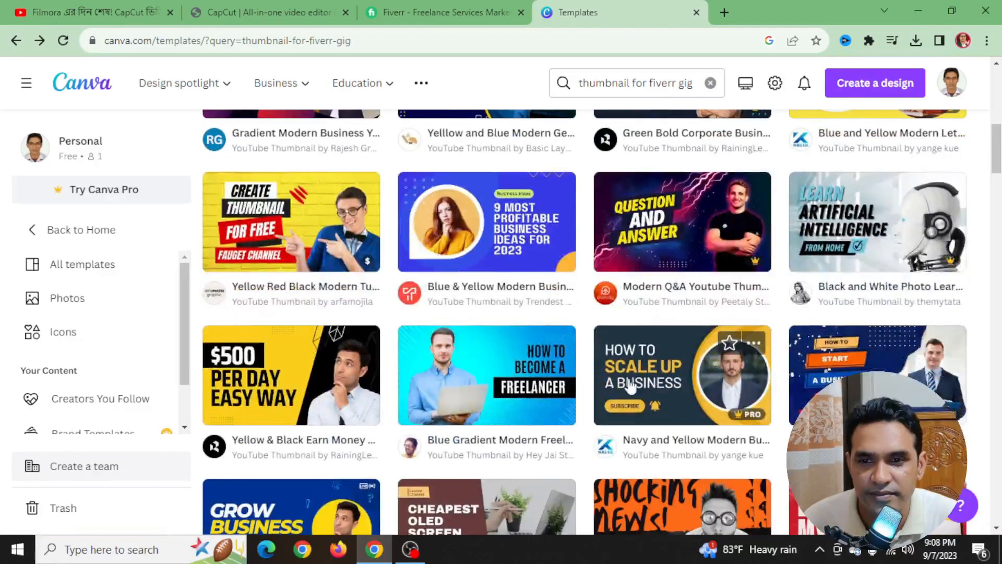
scroll(754, 398, up, 3)
scroll(754, 399, up, 4)
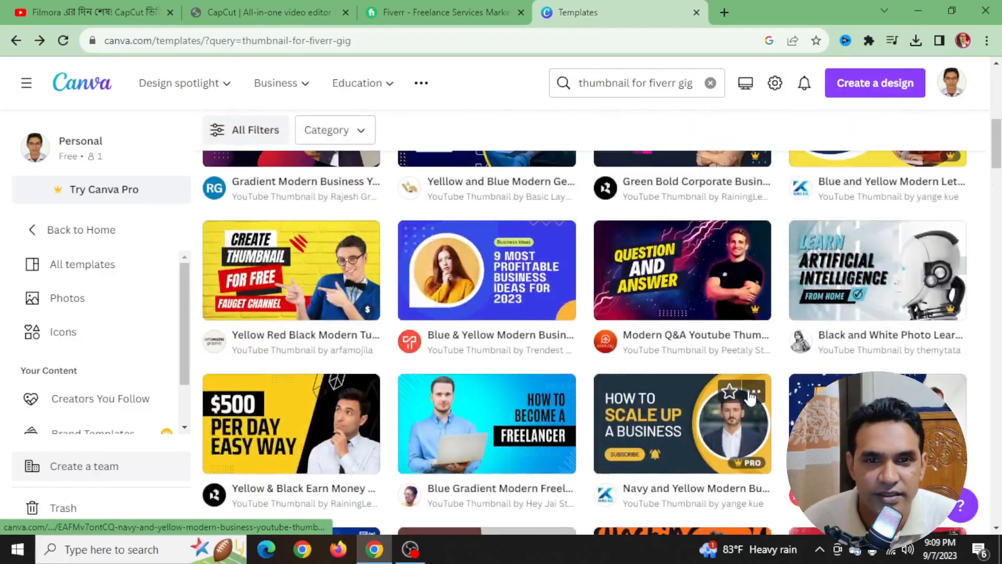
scroll(746, 398, up, 3)
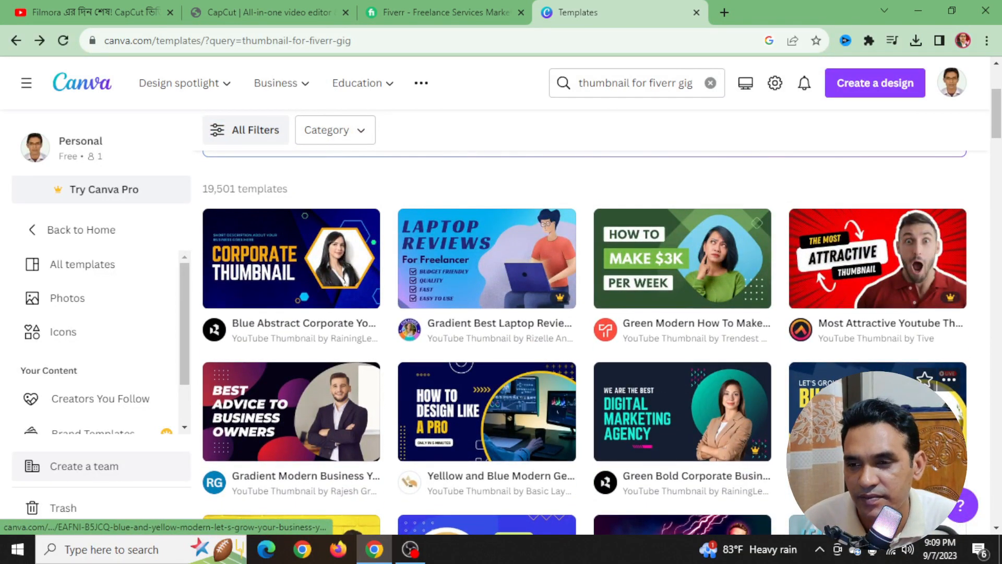
- Open the "Yelllow and Blue Modern Geometric How To Design Youtube Thumbnail" template from the results for customizing
scroll(754, 399, down, 1)
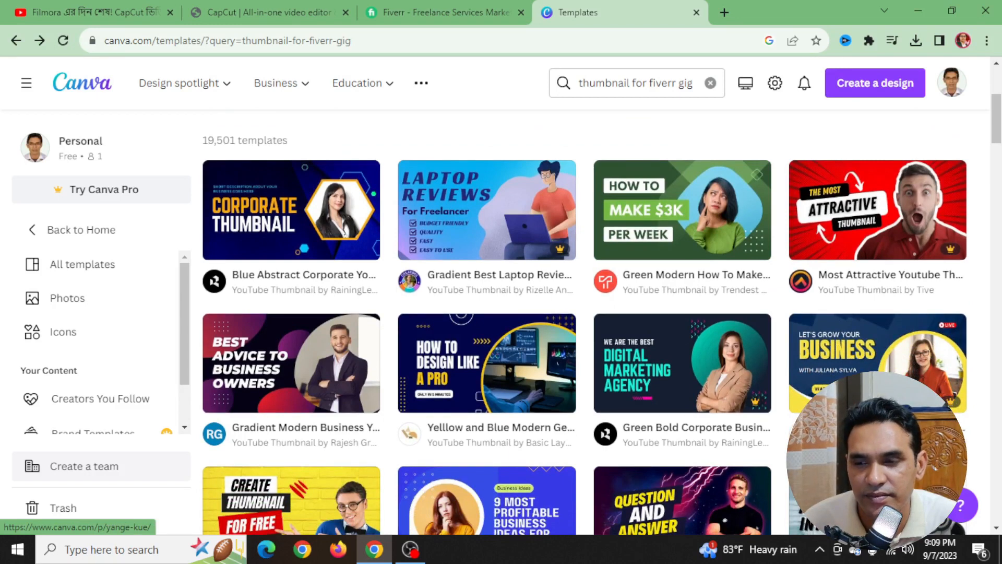
scroll(585, 332, down, 1)
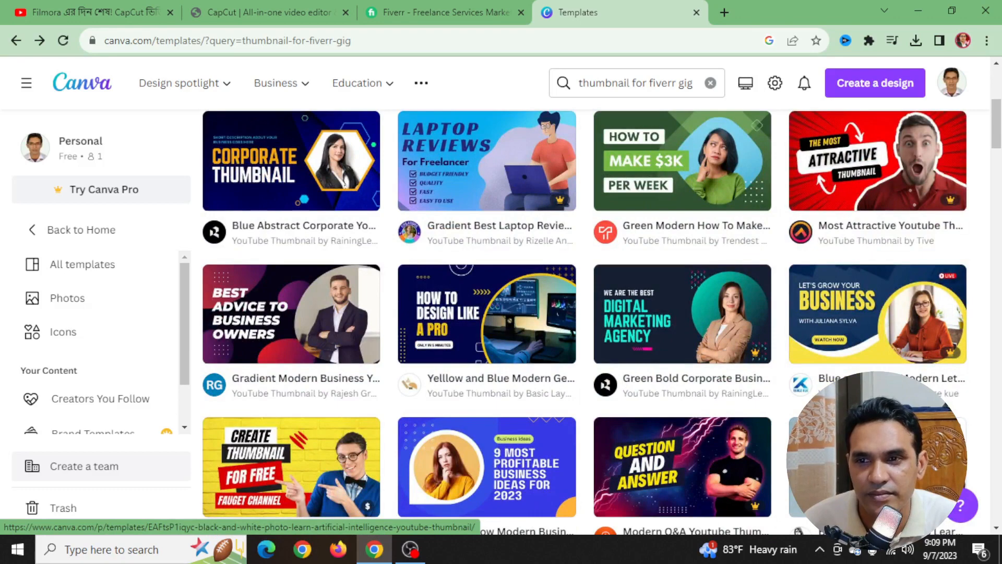
scroll(461, 291, down, 1)
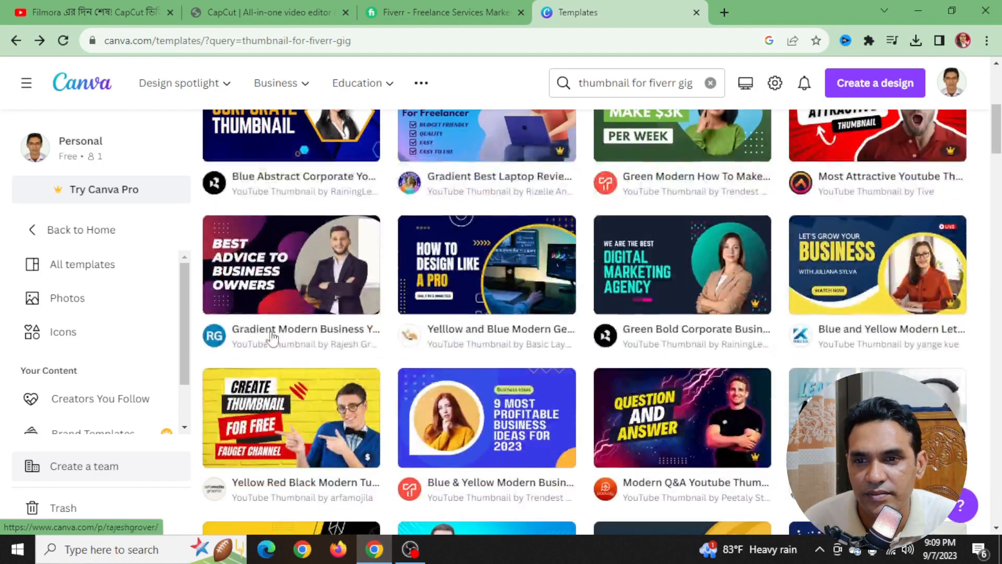
click(452, 273)
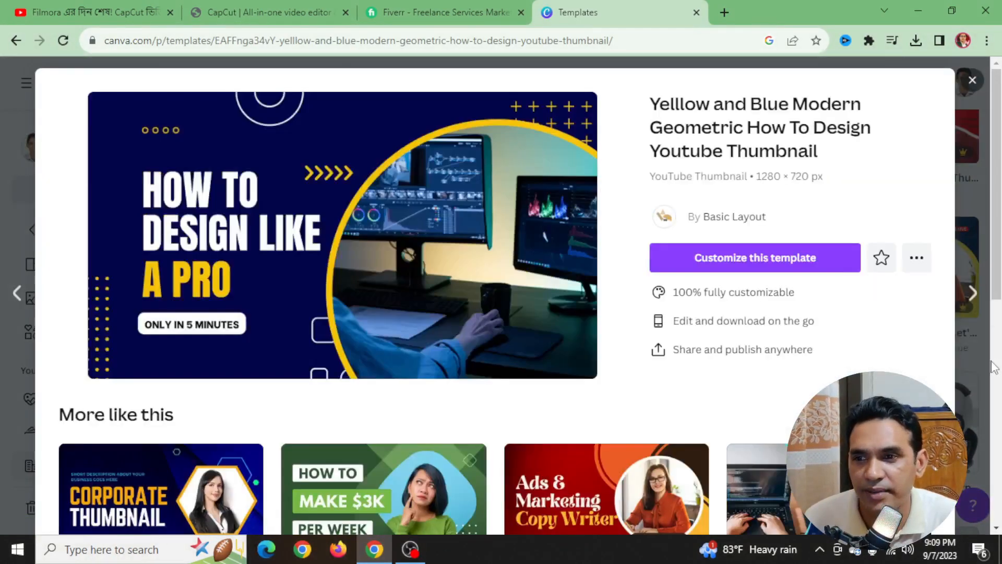
click(753, 263)
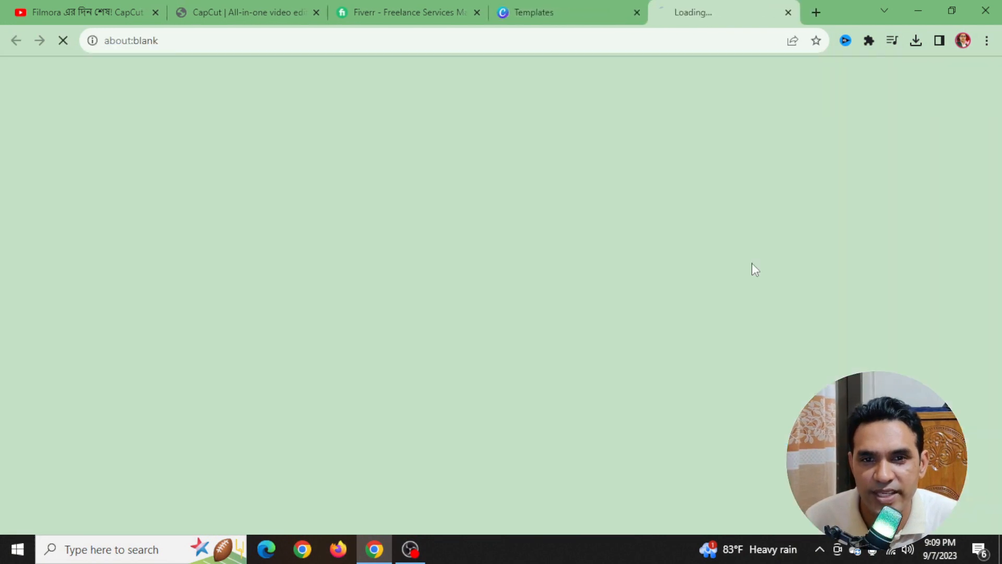
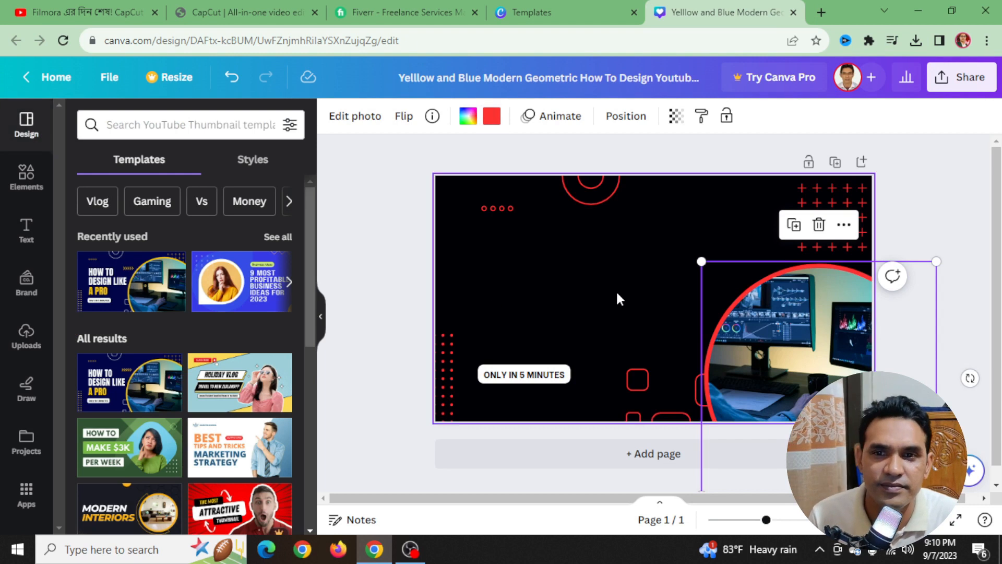
- Delete the "ONLY IN 5 MINUTES" label and add a default heading in the upper part of the black area
click(517, 384)
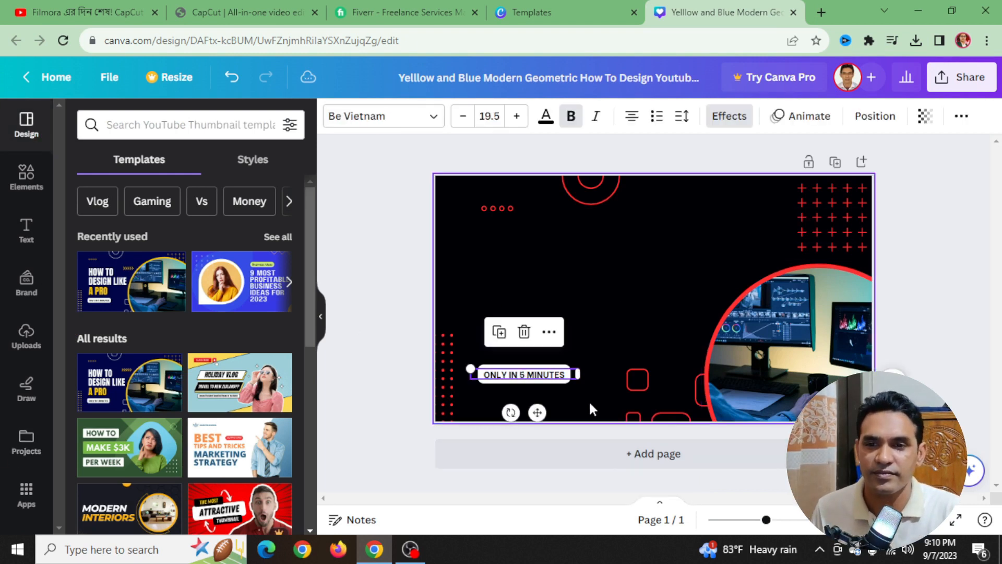
click(524, 331)
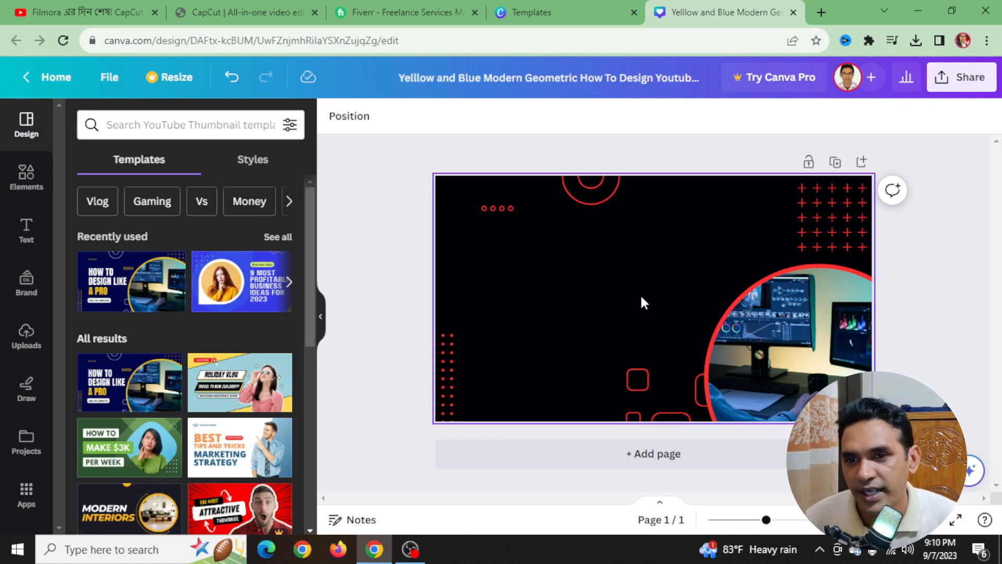
click(25, 241)
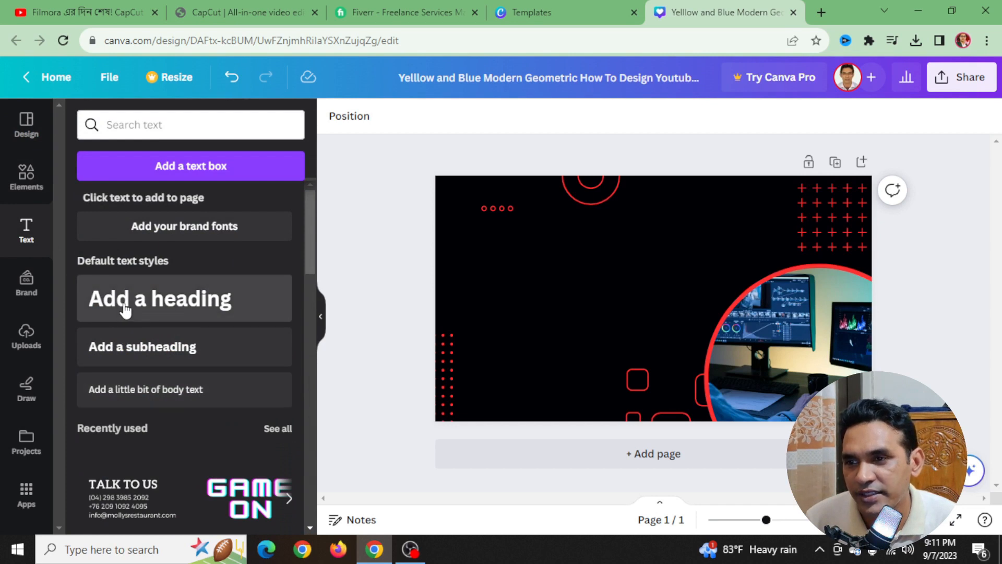
drag(126, 310, 515, 246)
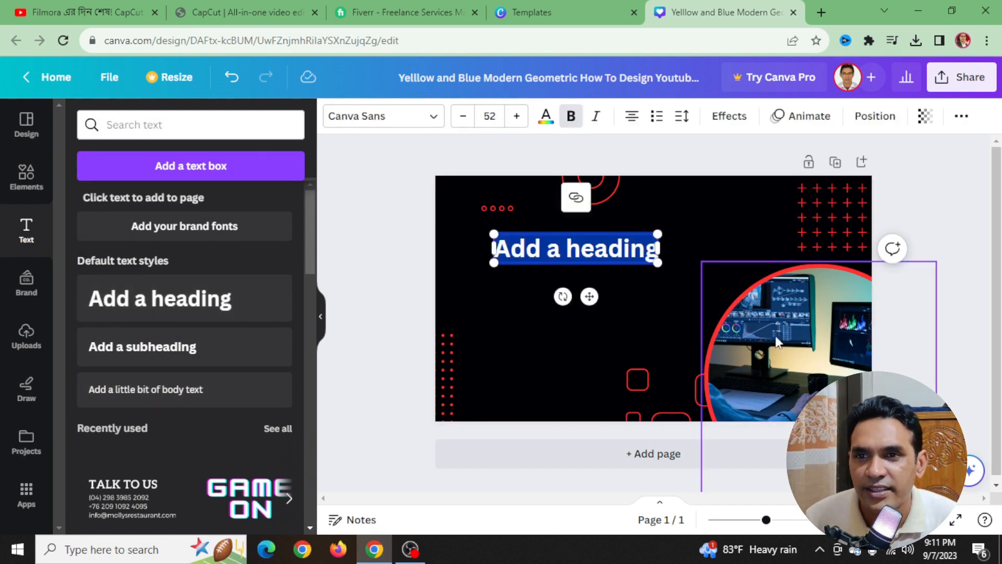
click(553, 120)
click(282, 471)
click(432, 303)
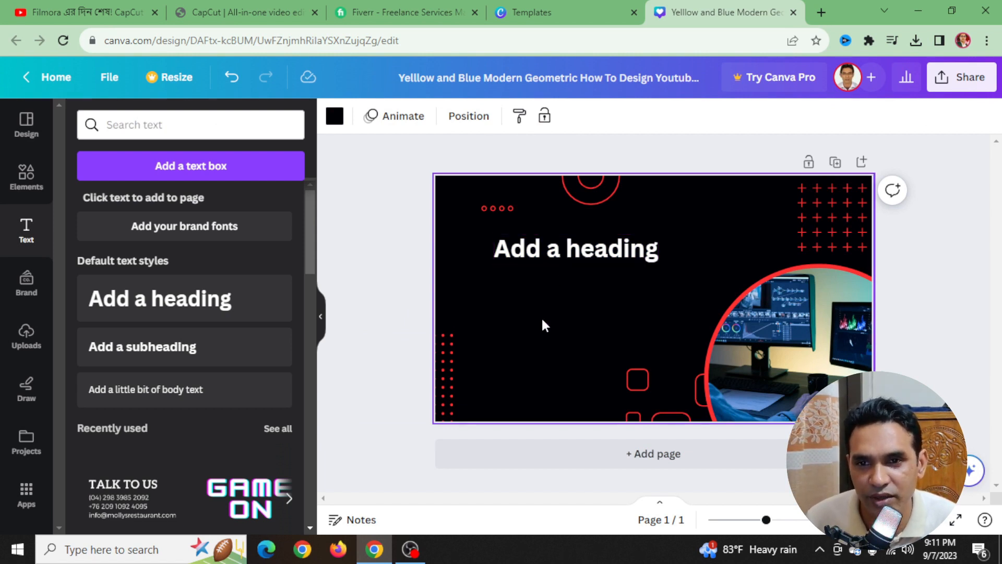
- Turn the "Add a heading" text into a bulleted list
click(587, 251)
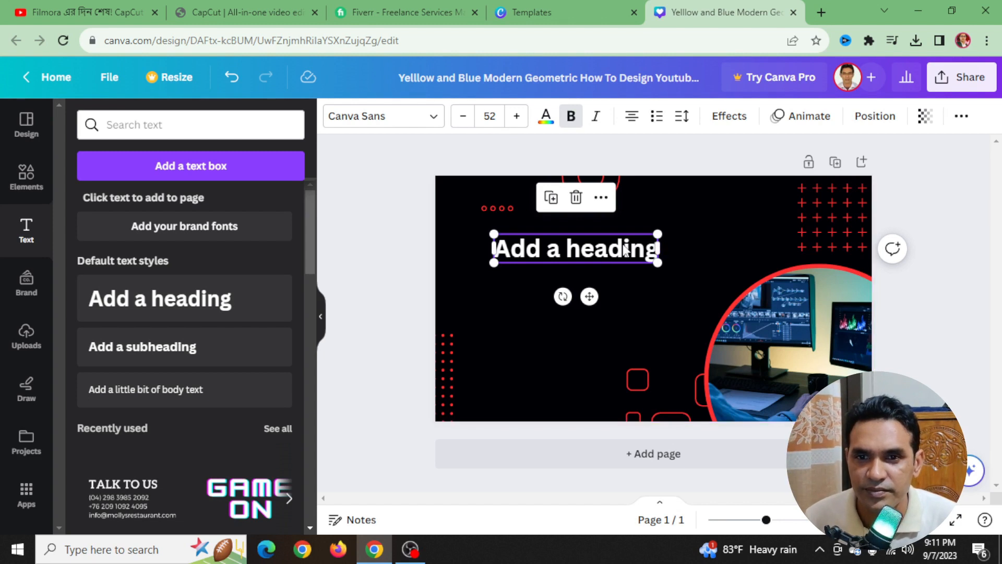
click(605, 248)
click(504, 288)
click(608, 251)
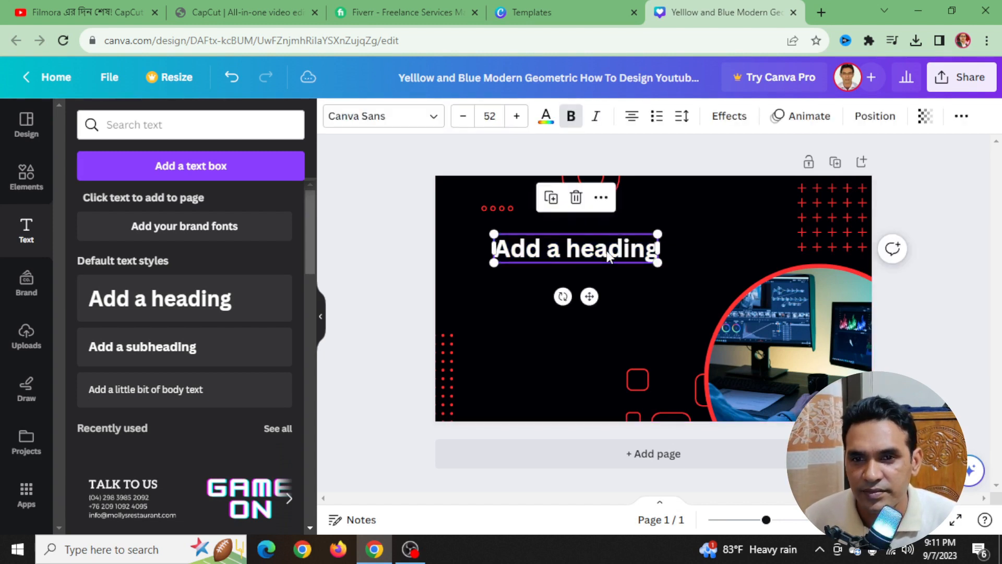
click(656, 116)
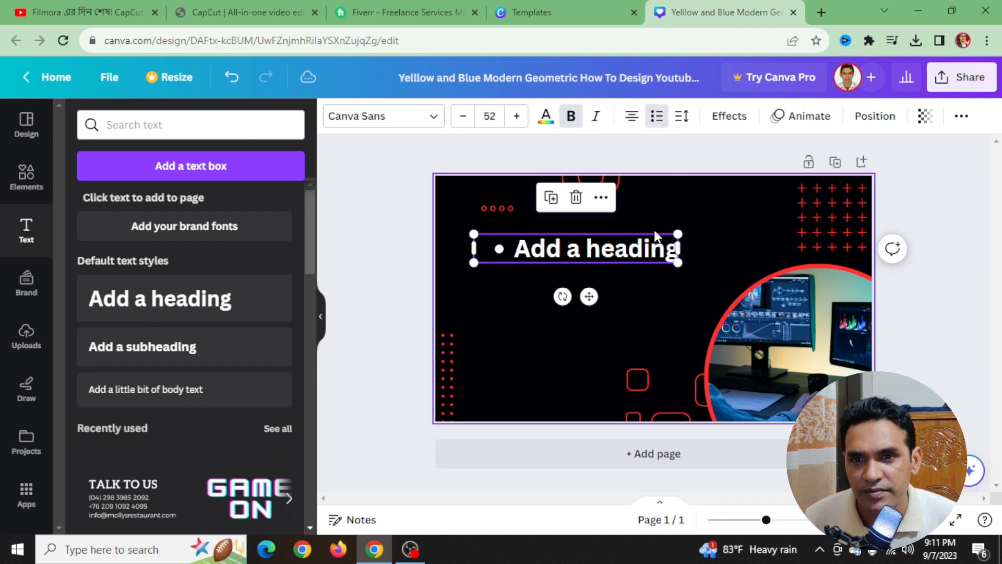
- Replace the placeholder heading with the bullets "CHANNEL ART", "CUSTOMIZE" and "BRANDING", and start a fourth bullet
click(637, 256)
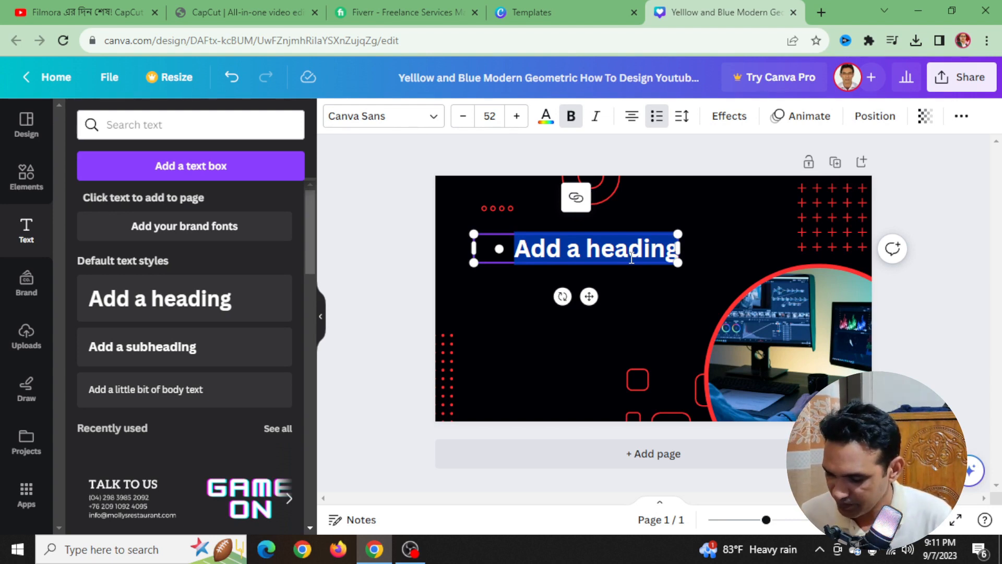
text(d)
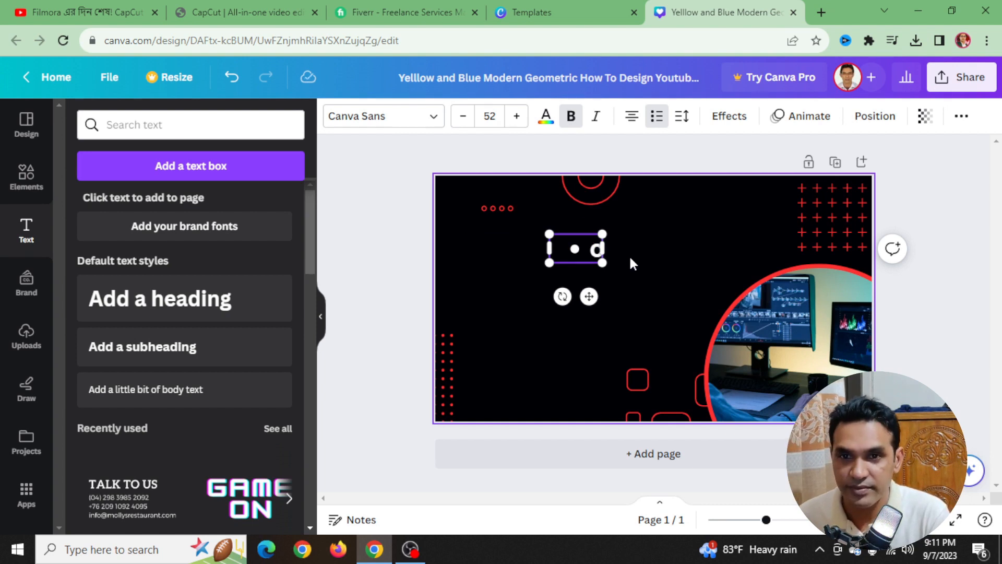
key(BackSpace)
text(CHANNEL ART)
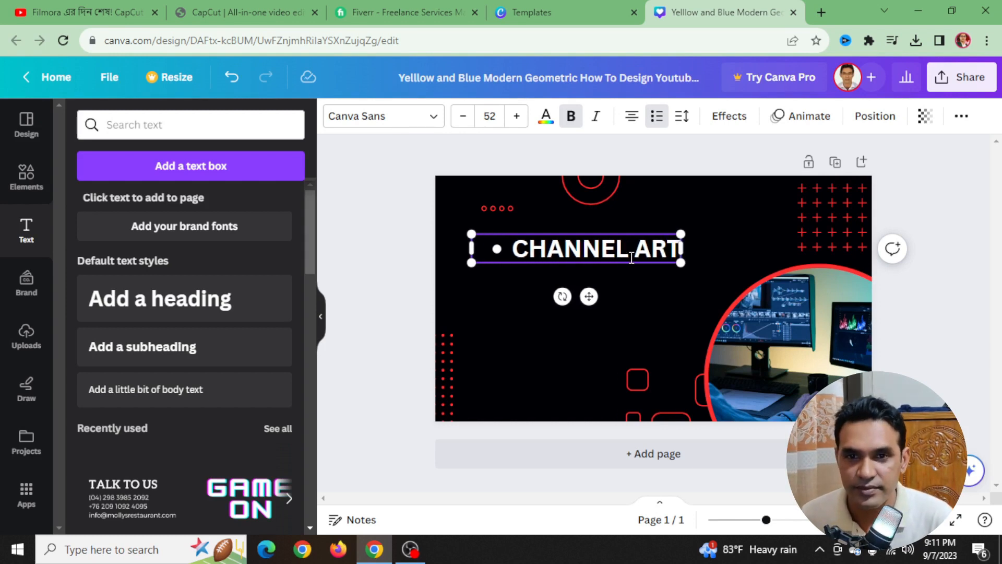
key(Return)
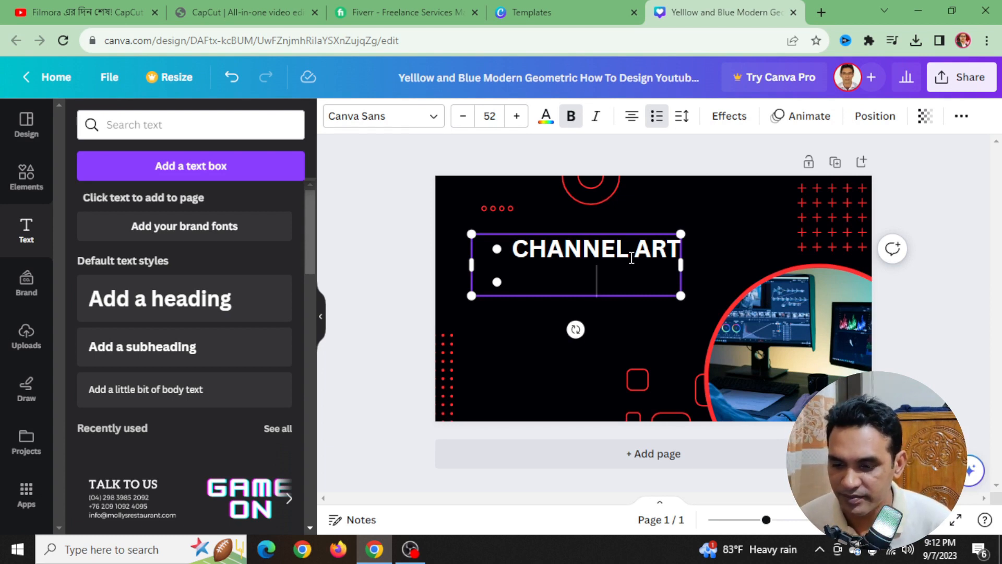
text(CUSTOMI)
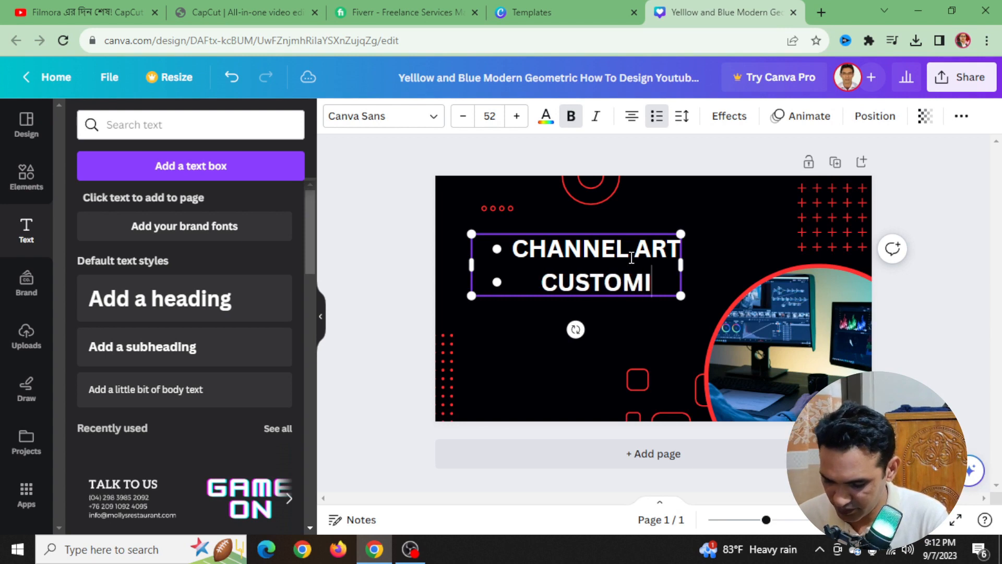
text(ZE)
key(Return)
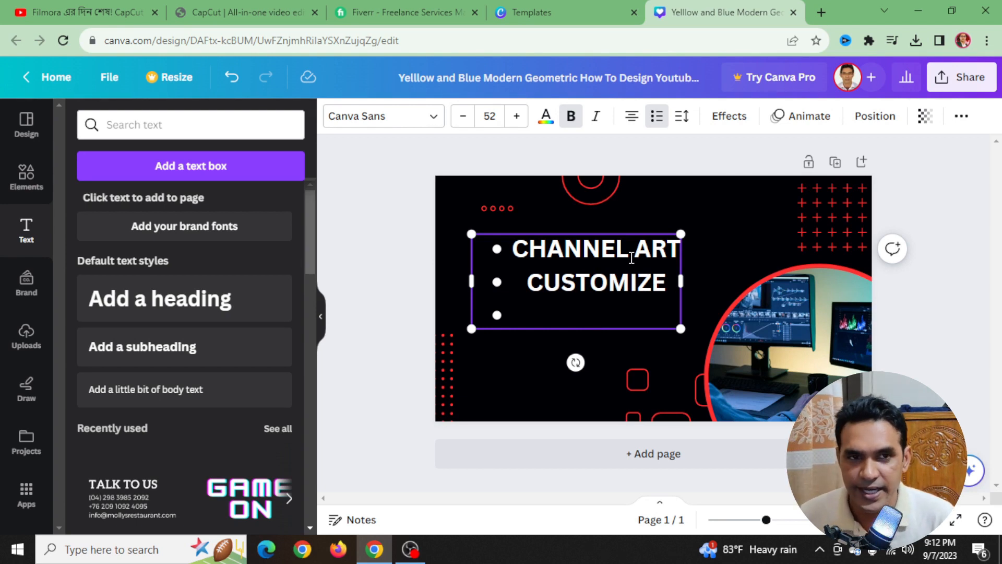
text(BR)
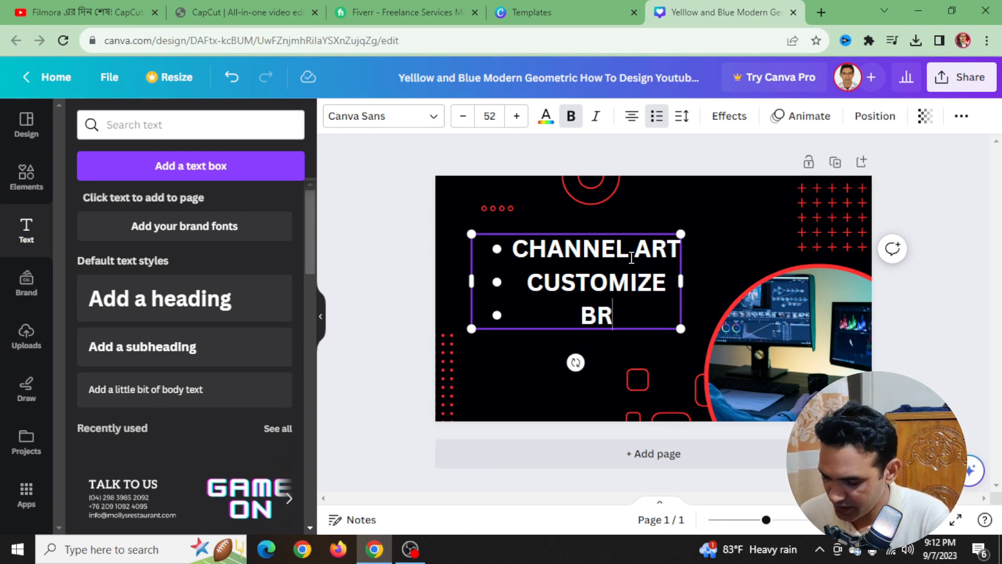
text(ANDING)
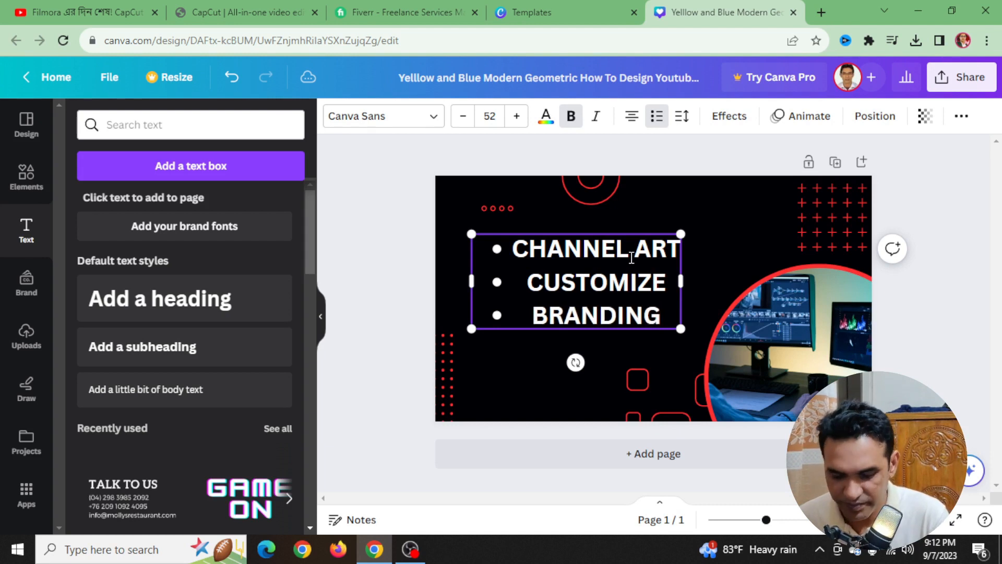
key(Return)
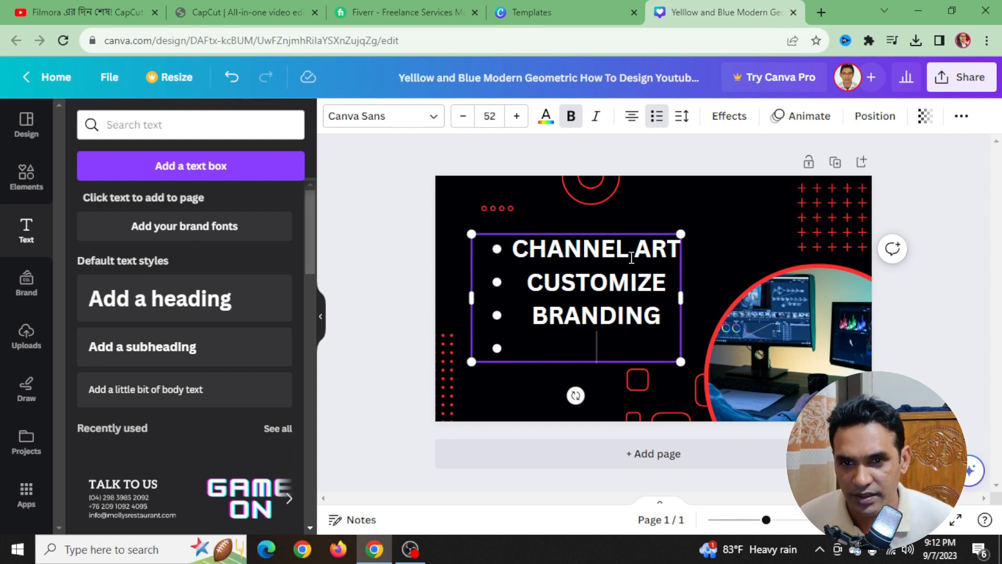
- Change the first bullet to "CHANNEL CREATE"
click(651, 249)
drag(635, 249, 668, 252)
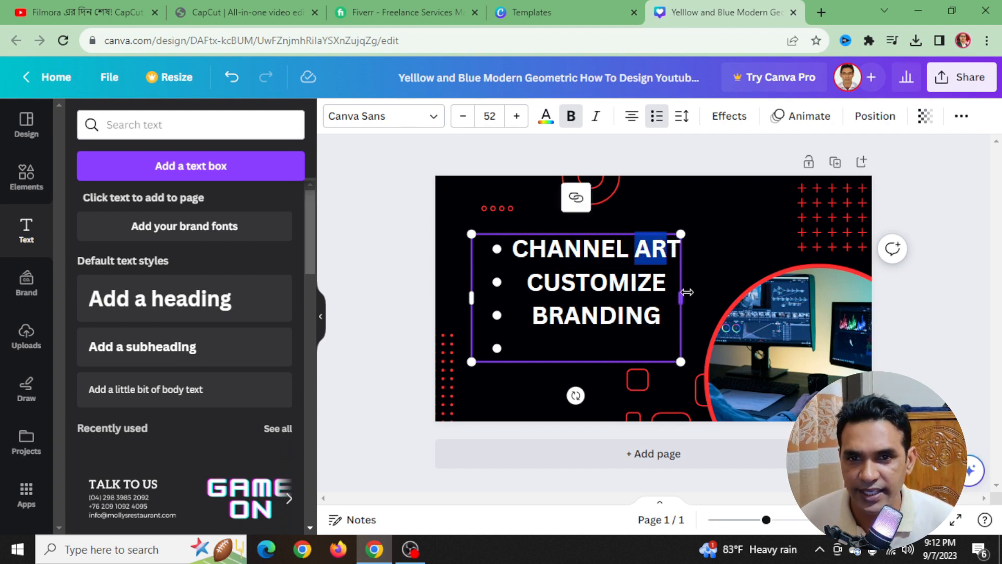
key(BackSpace)
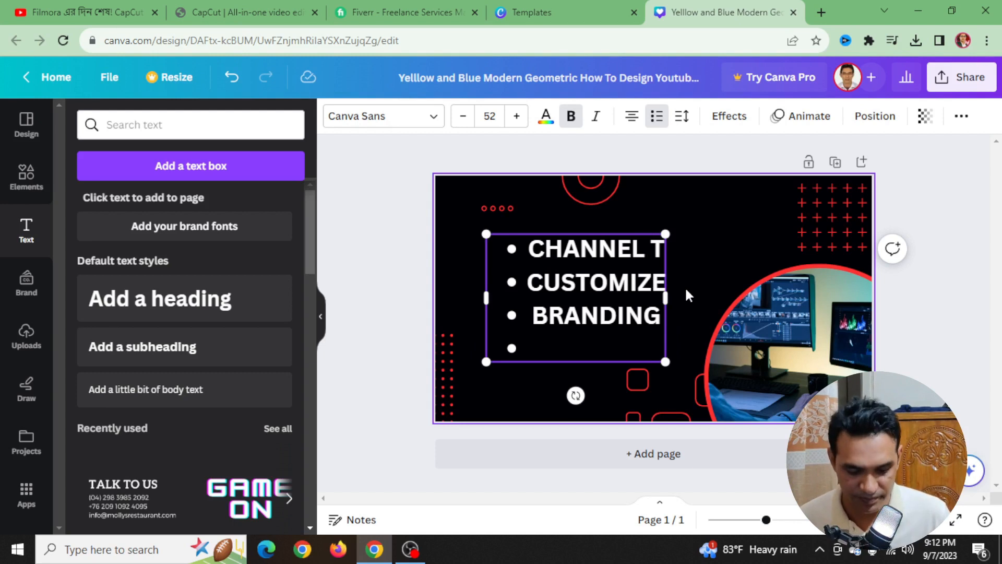
key(BackSpace)
text(C)
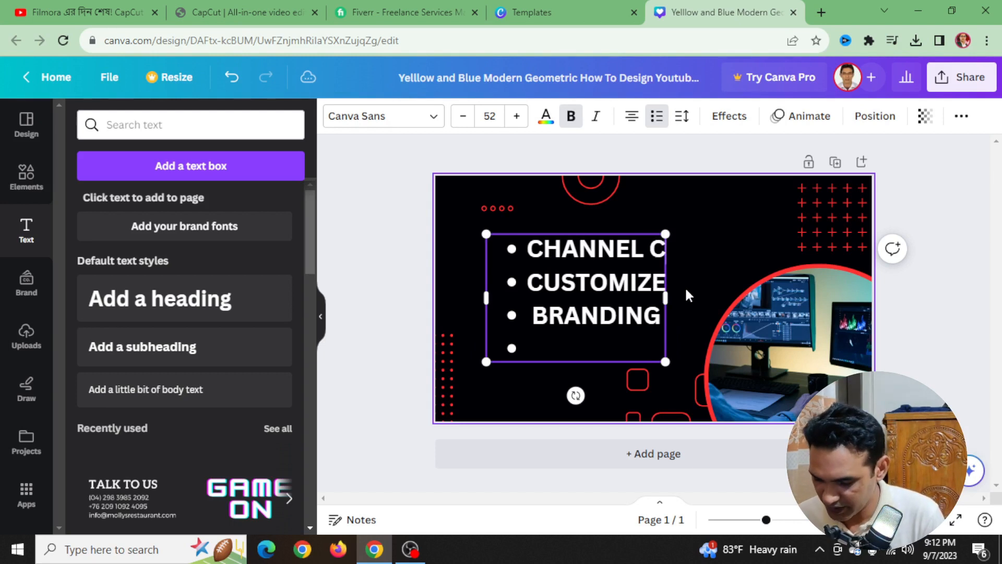
text(REATE)
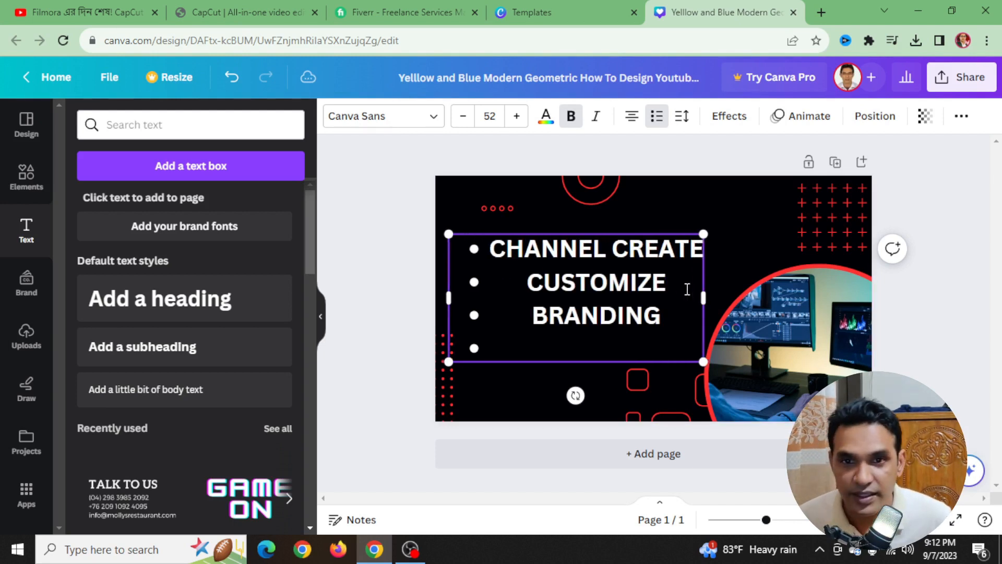
- Fill the empty fourth bullet with "CHANNEL ART" and add the bullets "KEYWORD SET" and "CHANNEL DESCRIPTION"
click(568, 347)
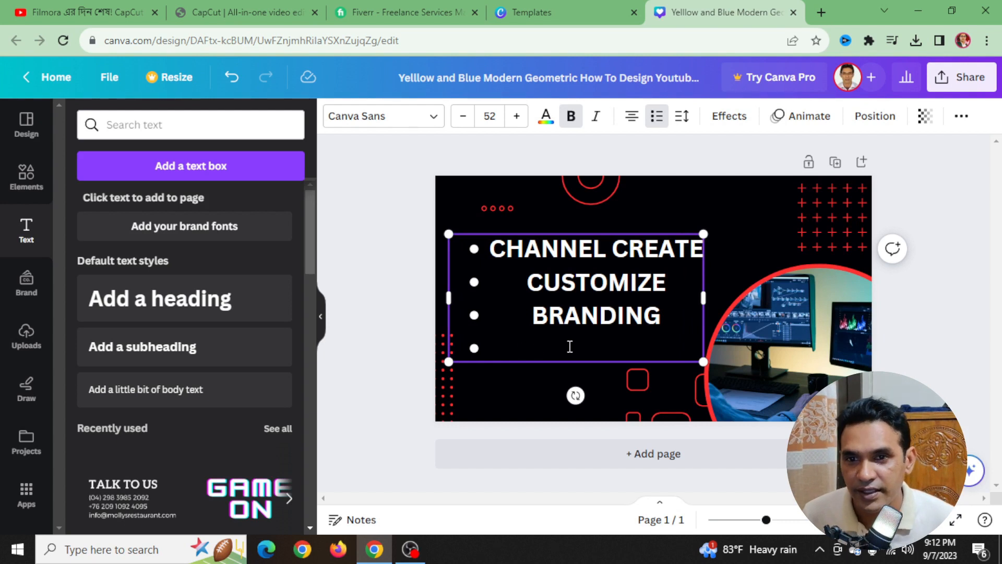
text(CHANNE)
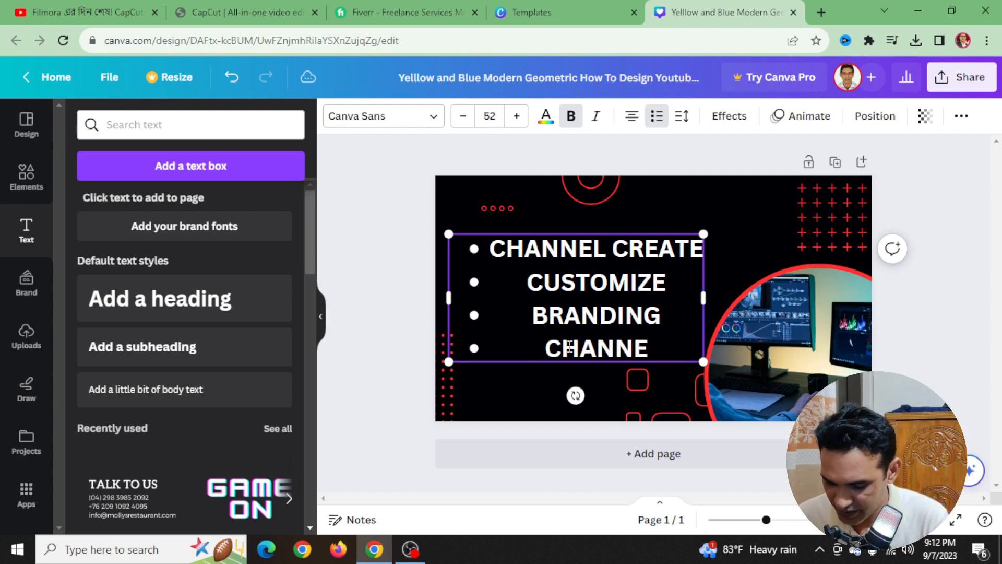
text(L ART)
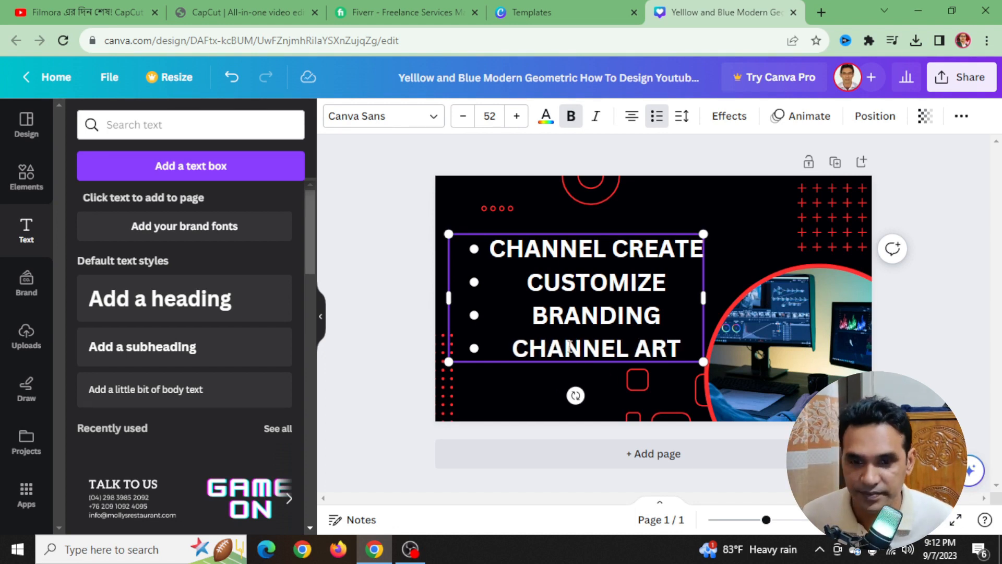
key(Return)
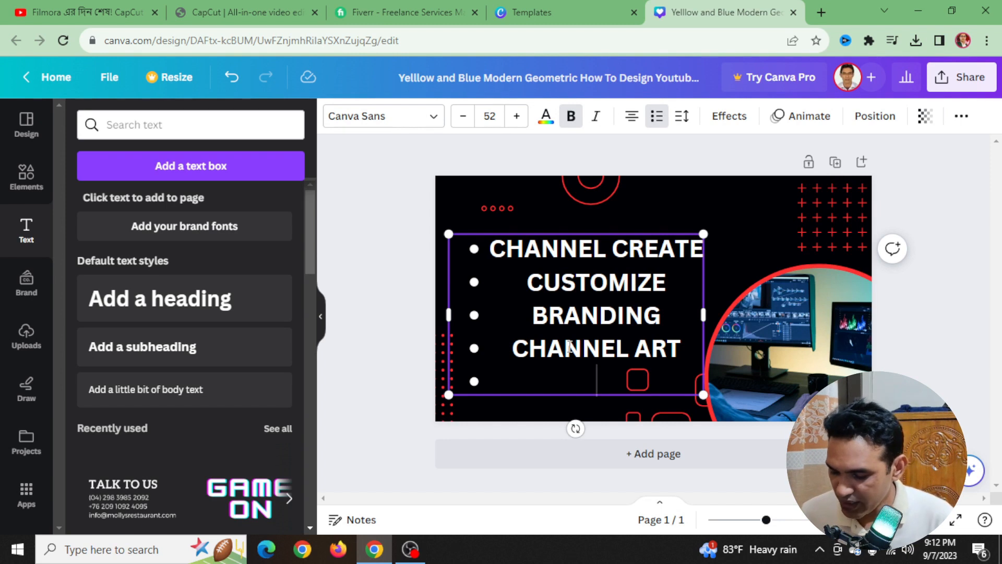
text(KE)
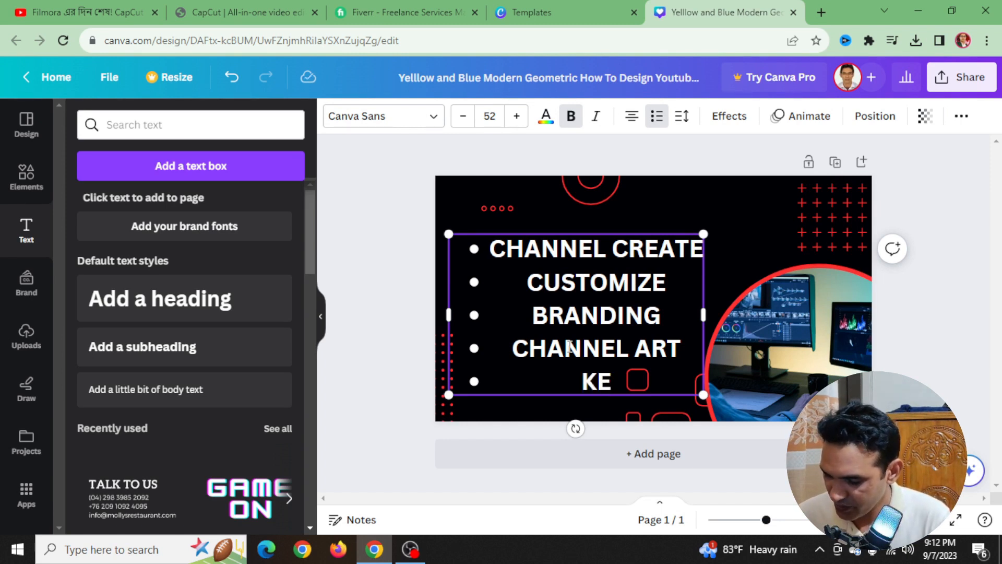
text(YW)
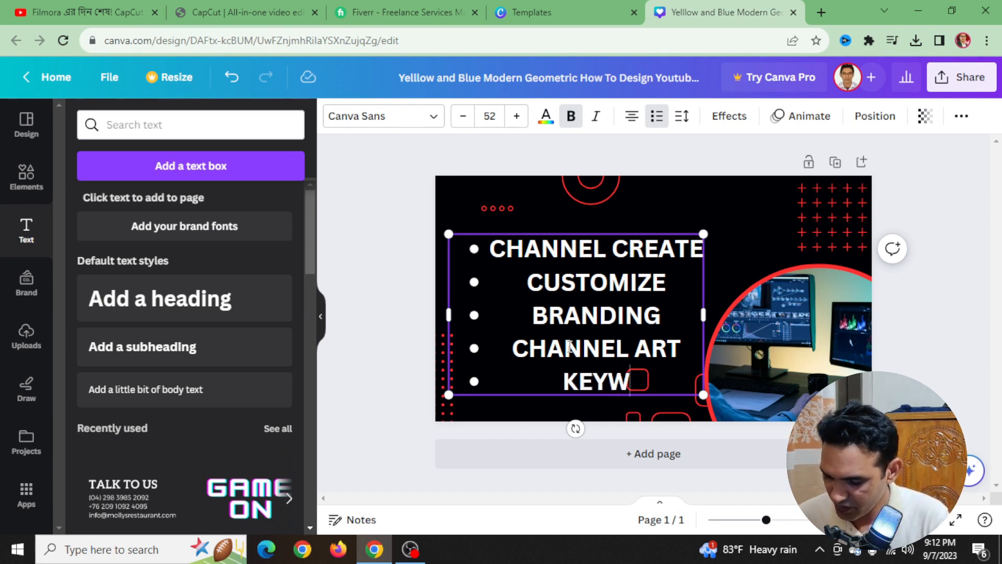
text(ORD SET)
key(Return)
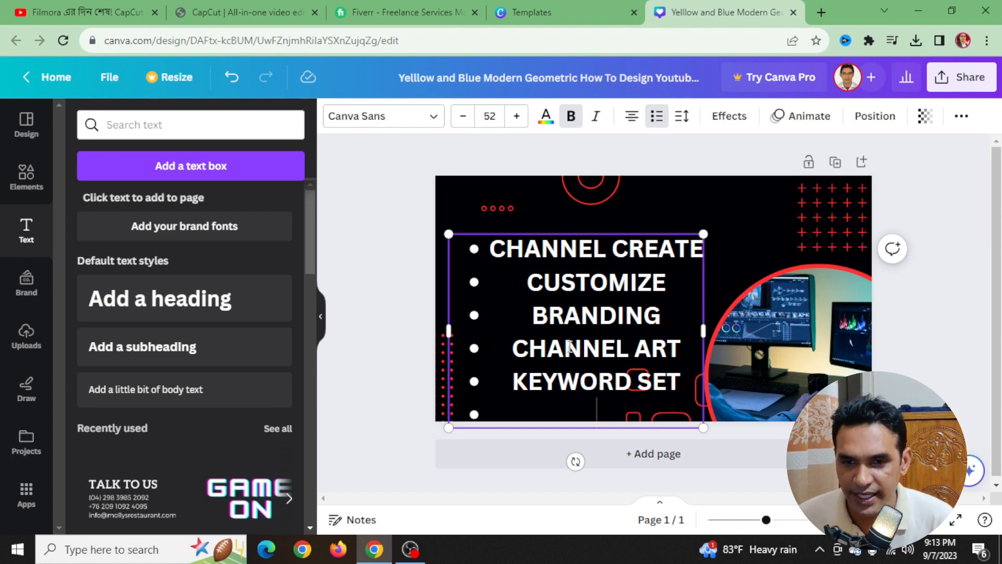
text(CHANNEL DESCRIPTION)
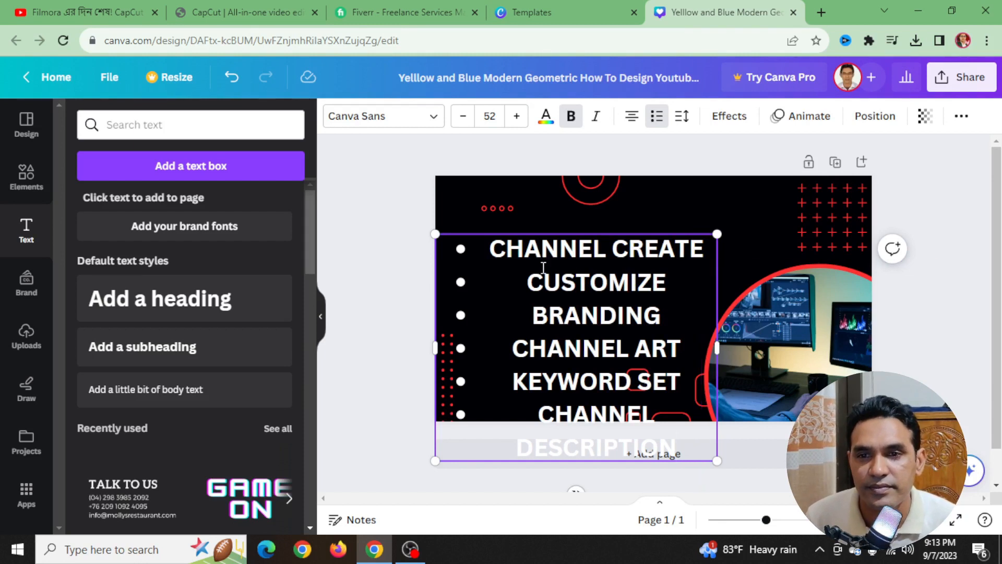
- Move the bulleted list up inside the thumbnail and left-align all of its lines
click(385, 211)
drag(591, 316, 588, 279)
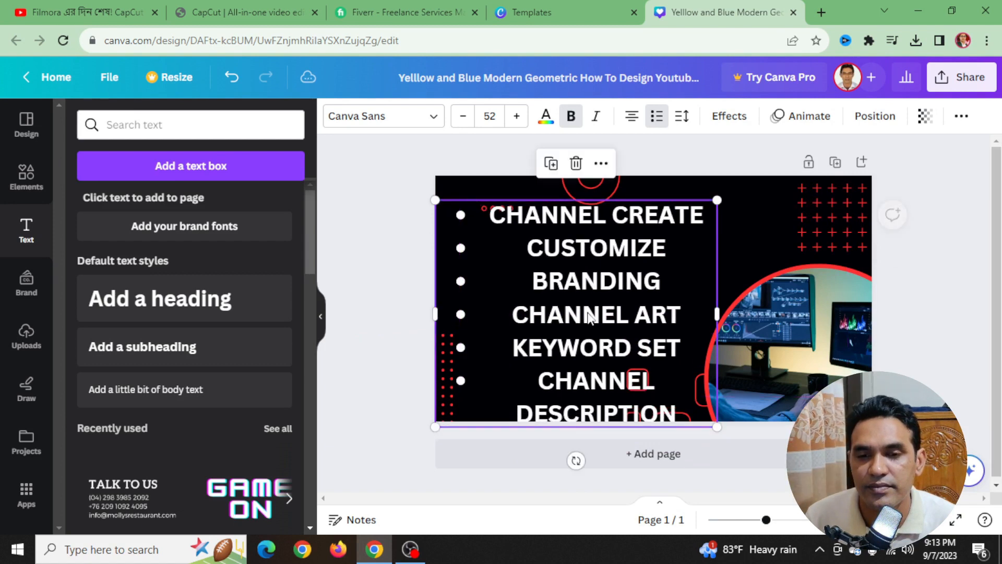
click(616, 347)
drag(482, 218, 671, 420)
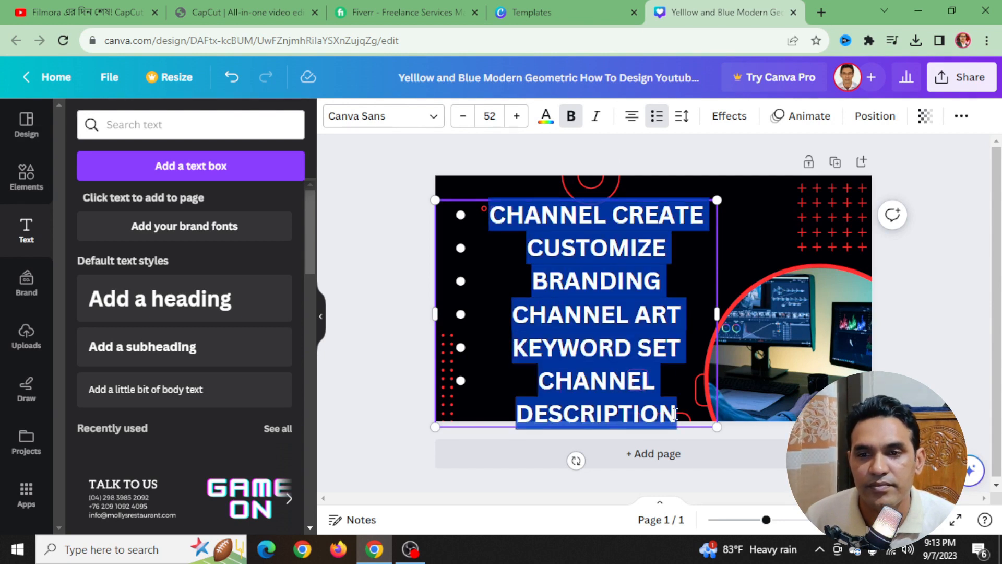
click(634, 123)
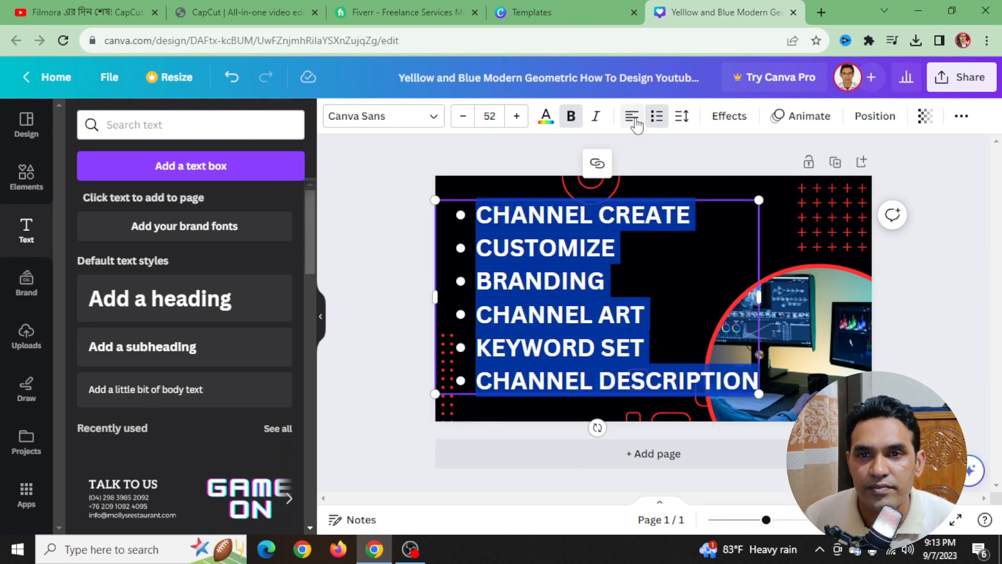
click(374, 266)
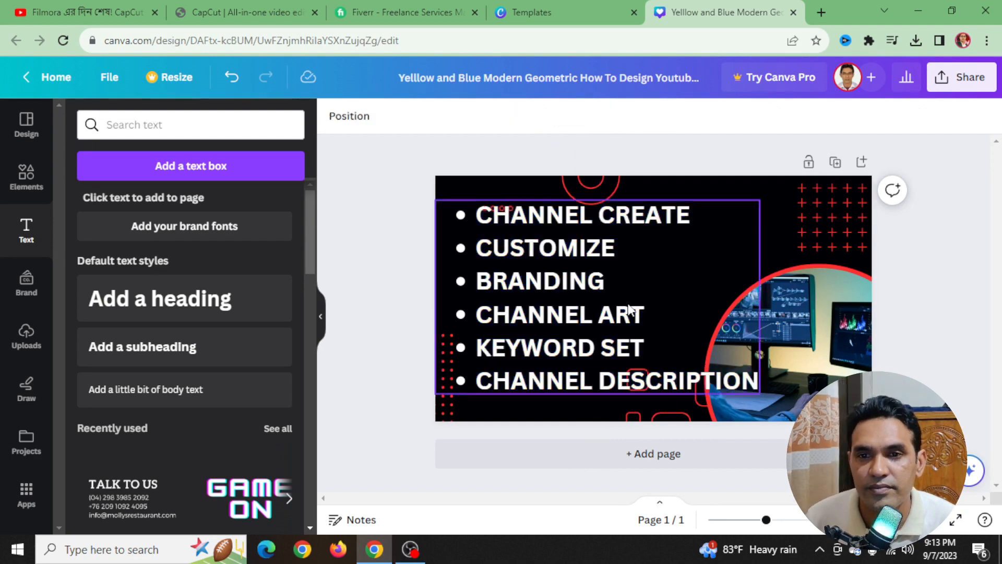
- Scale the bulleted list down to a font size of about 38.3 and reposition it clear of the circular photo
click(584, 311)
drag(759, 392, 674, 342)
drag(537, 287, 569, 303)
click(368, 287)
- Move the row of four small red circles up to the thumbnail's upper edge and shrink the red rounded-squares graphic below the list
drag(494, 208, 487, 183)
click(670, 412)
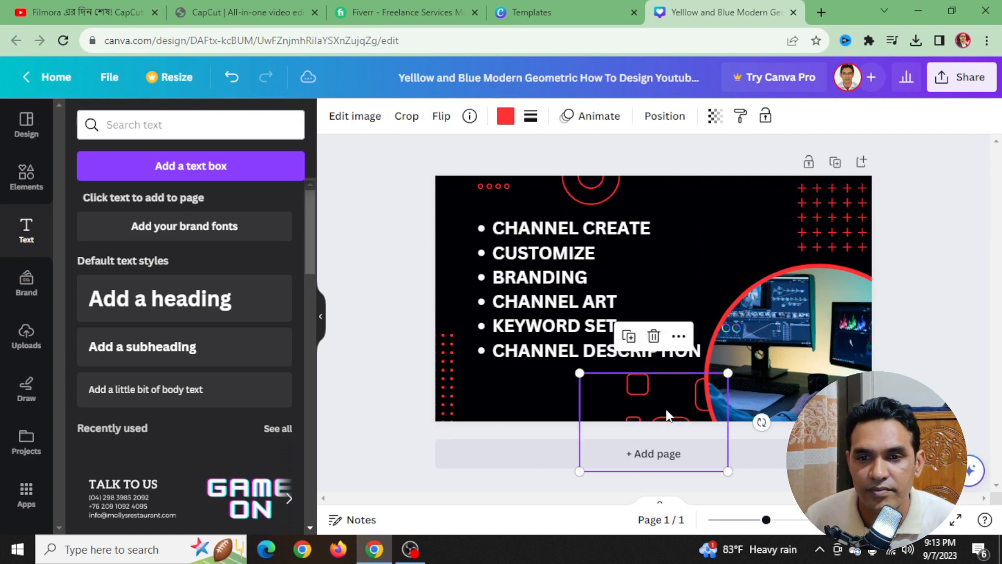
drag(581, 370, 599, 383)
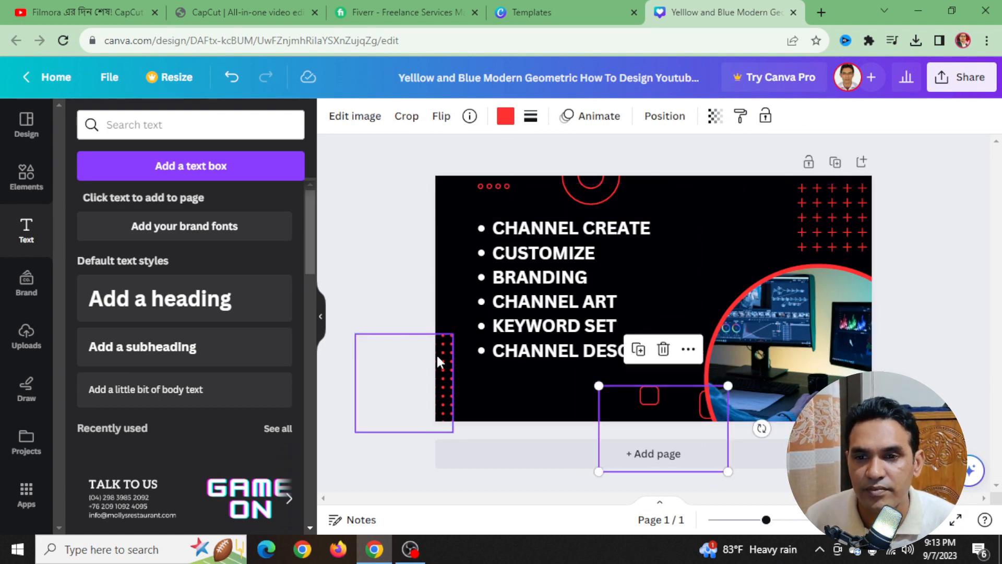
click(383, 324)
- Nudge the bulleted list slightly to the left, away from the circular photo
click(584, 278)
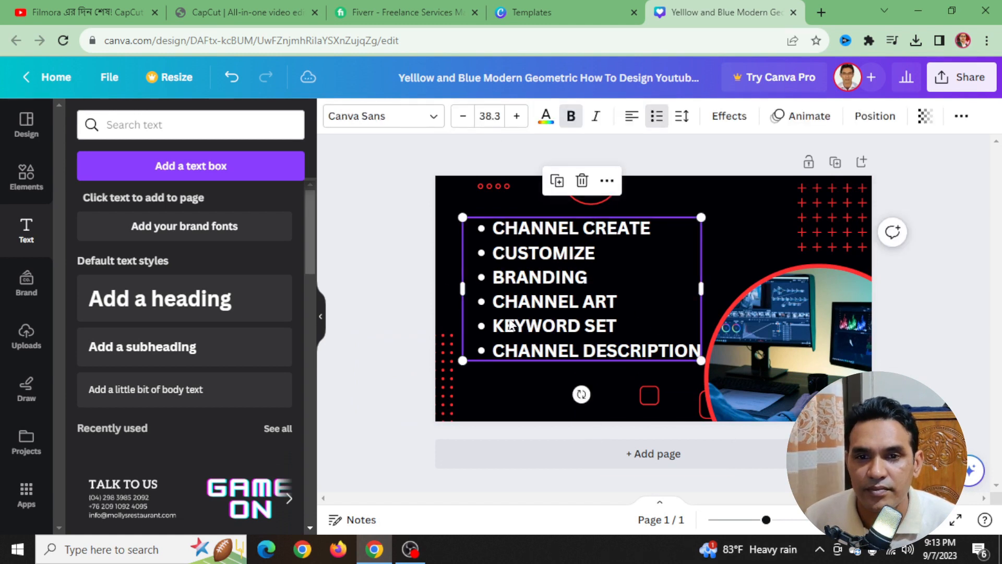
click(432, 267)
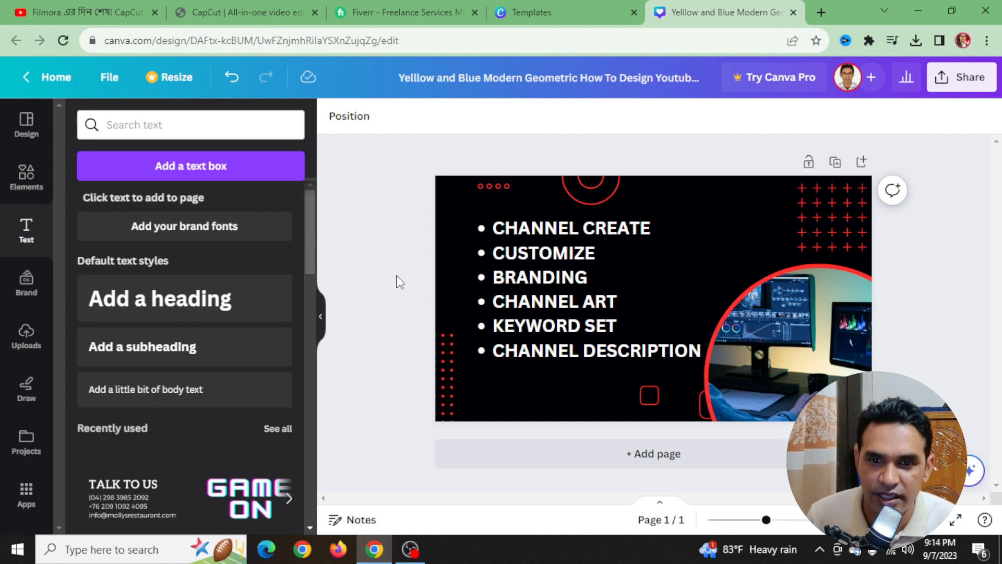
click(567, 302)
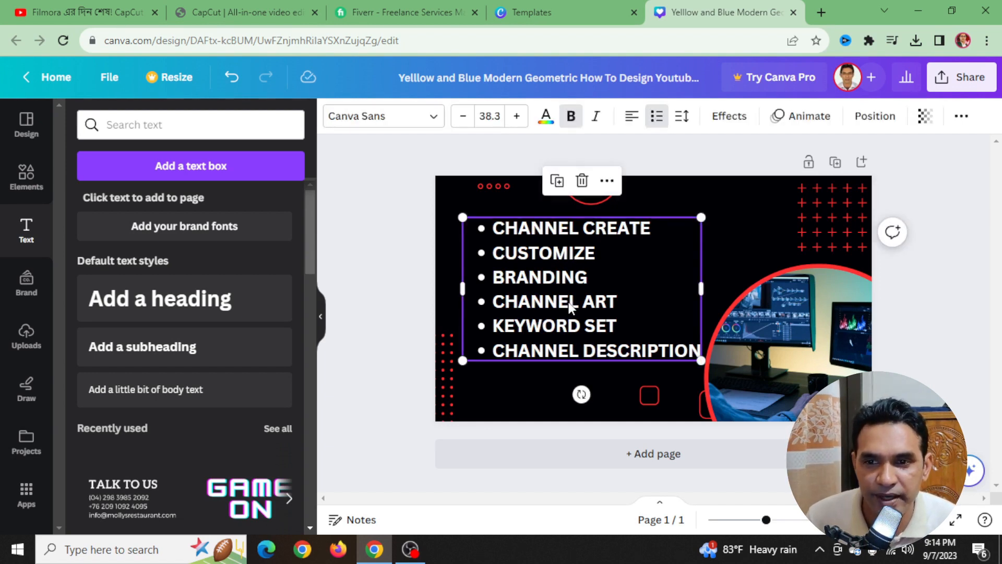
click(405, 279)
click(582, 324)
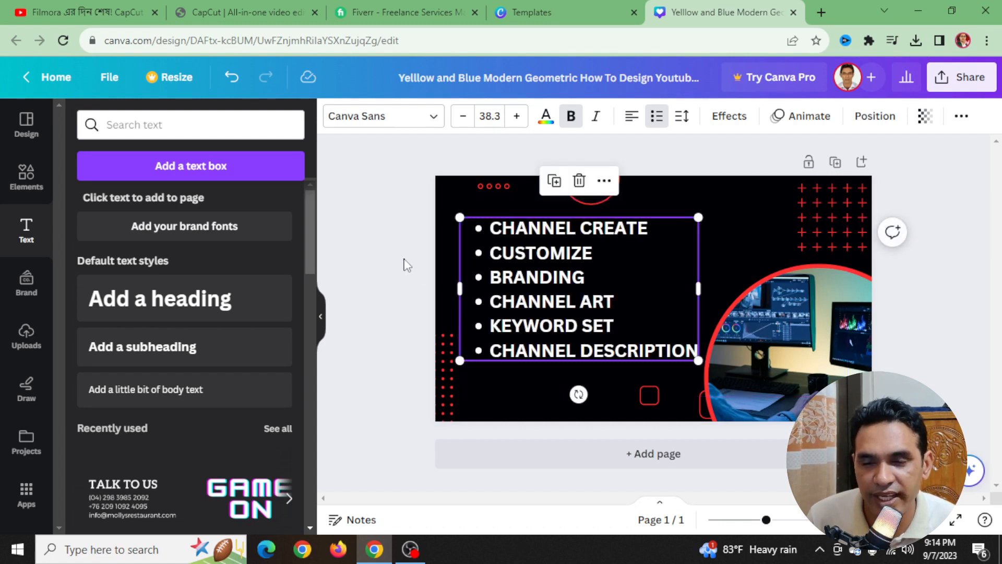
click(402, 260)
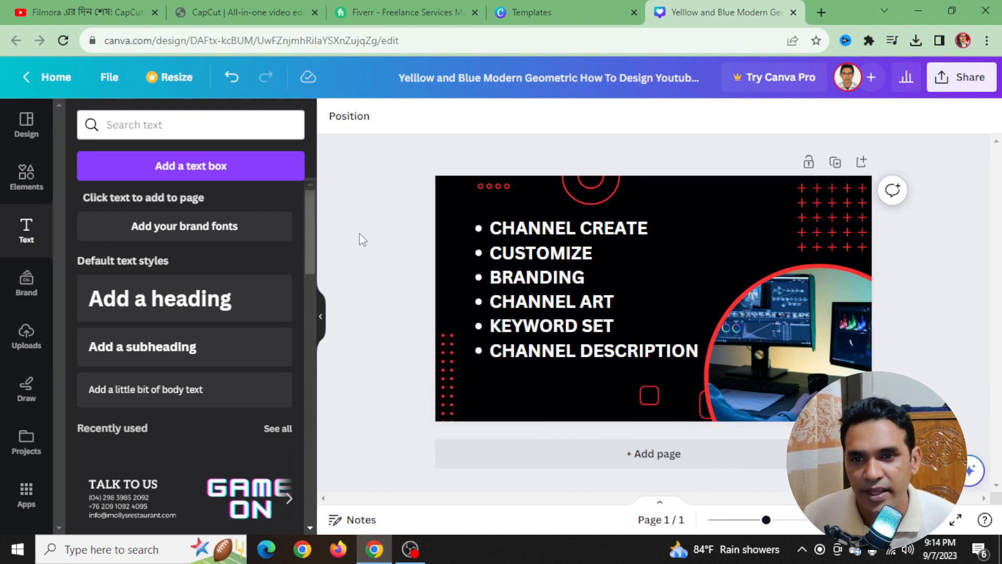
- Download the finished thumbnail as a PNG at 1,280 × 720 px and dismiss the download notice
click(963, 77)
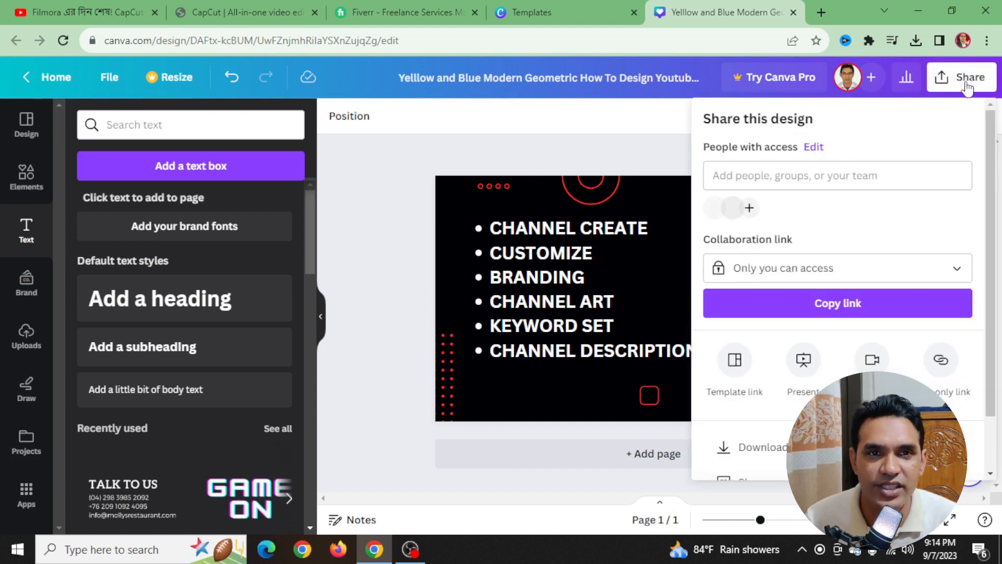
click(762, 448)
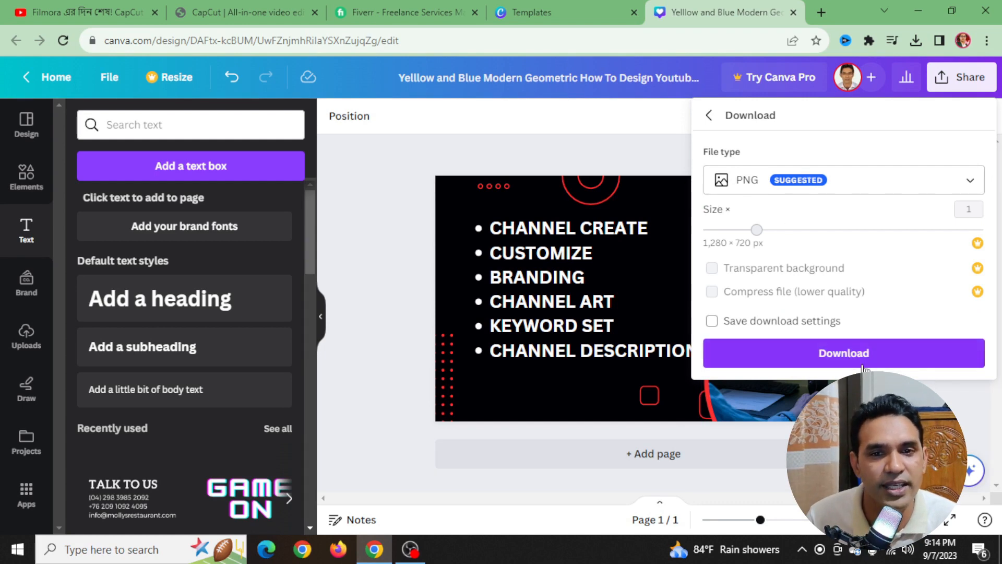
click(844, 353)
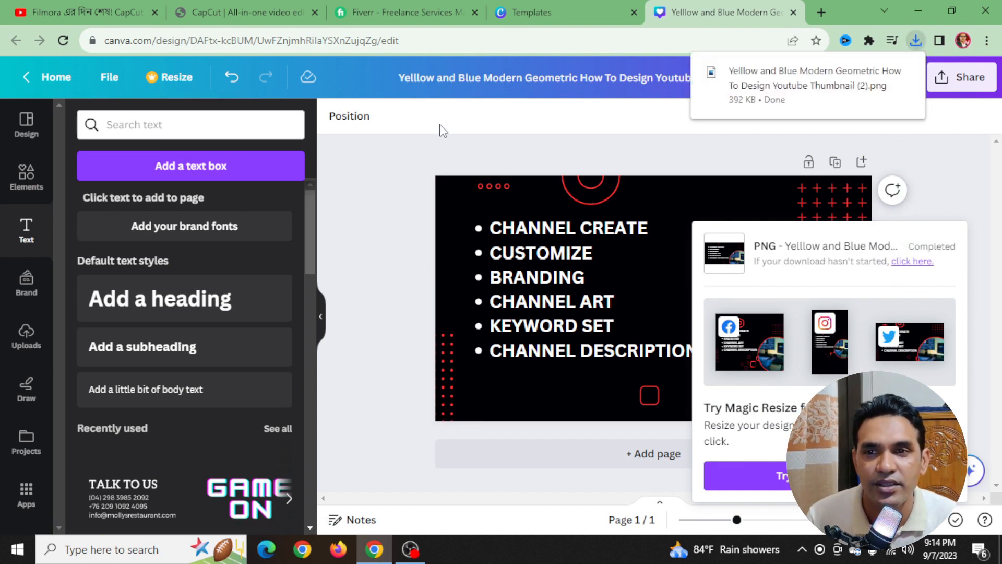
click(413, 166)
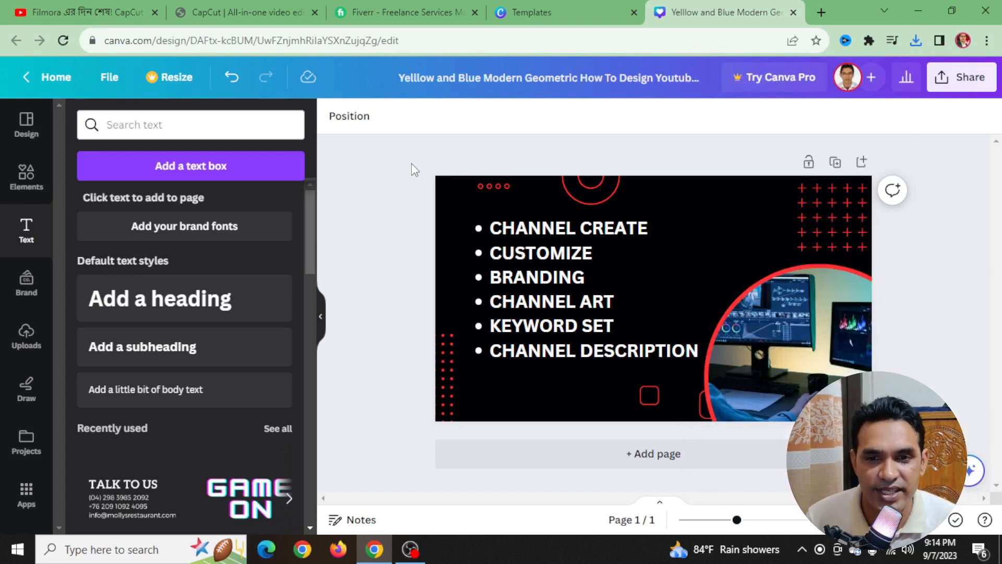